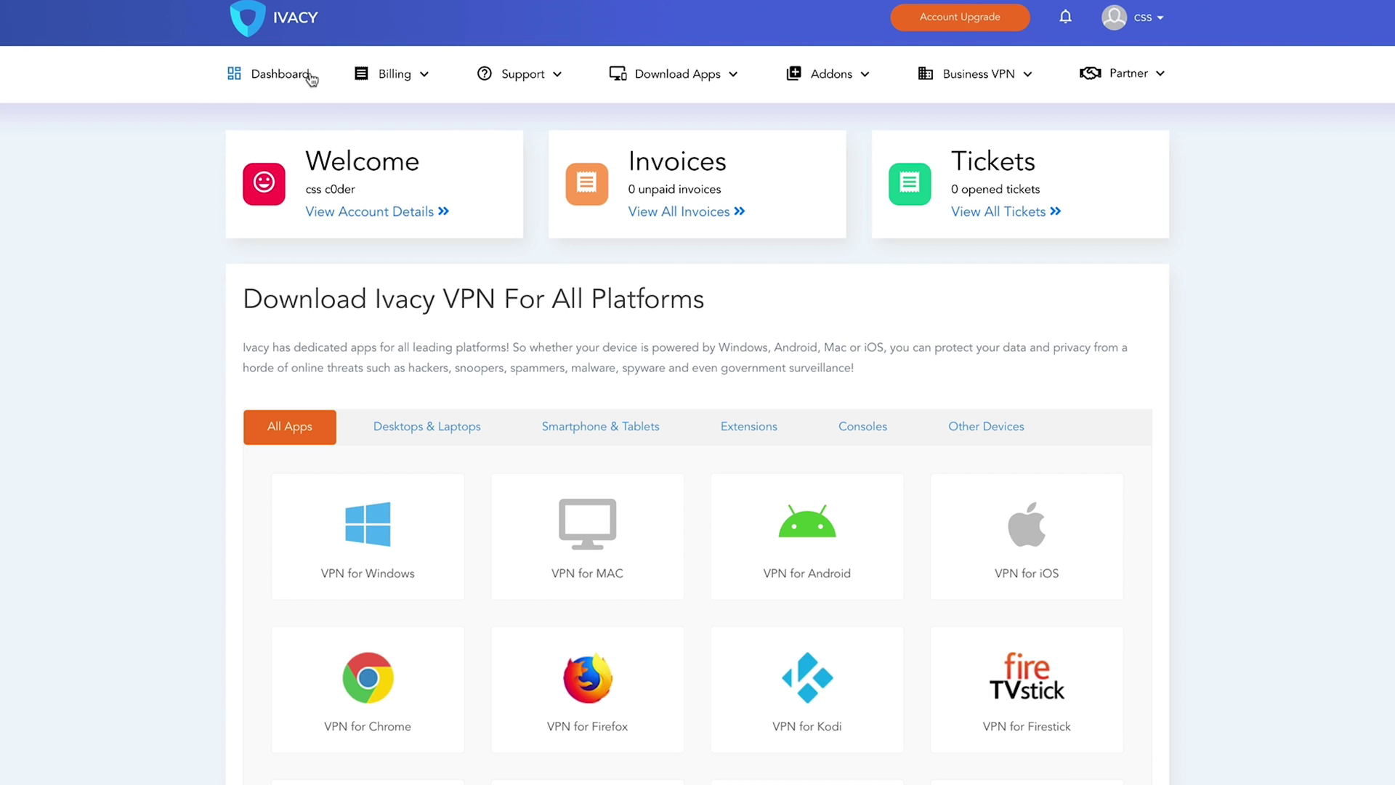
- Filter the app list by desktops, smartphones and browser extensions, then return to all apps
scroll(254, 624, "down", 3)
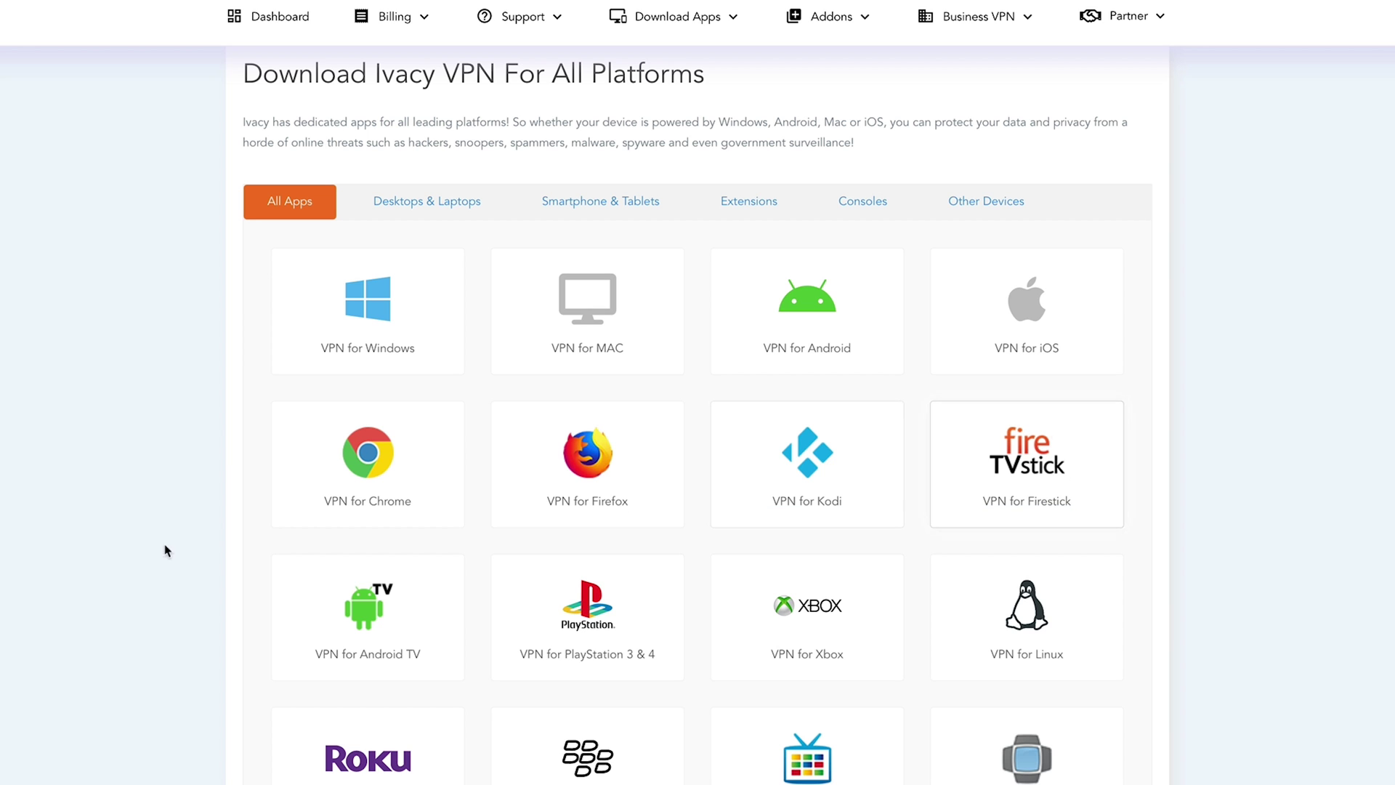
left_click(415, 202)
left_click(580, 206)
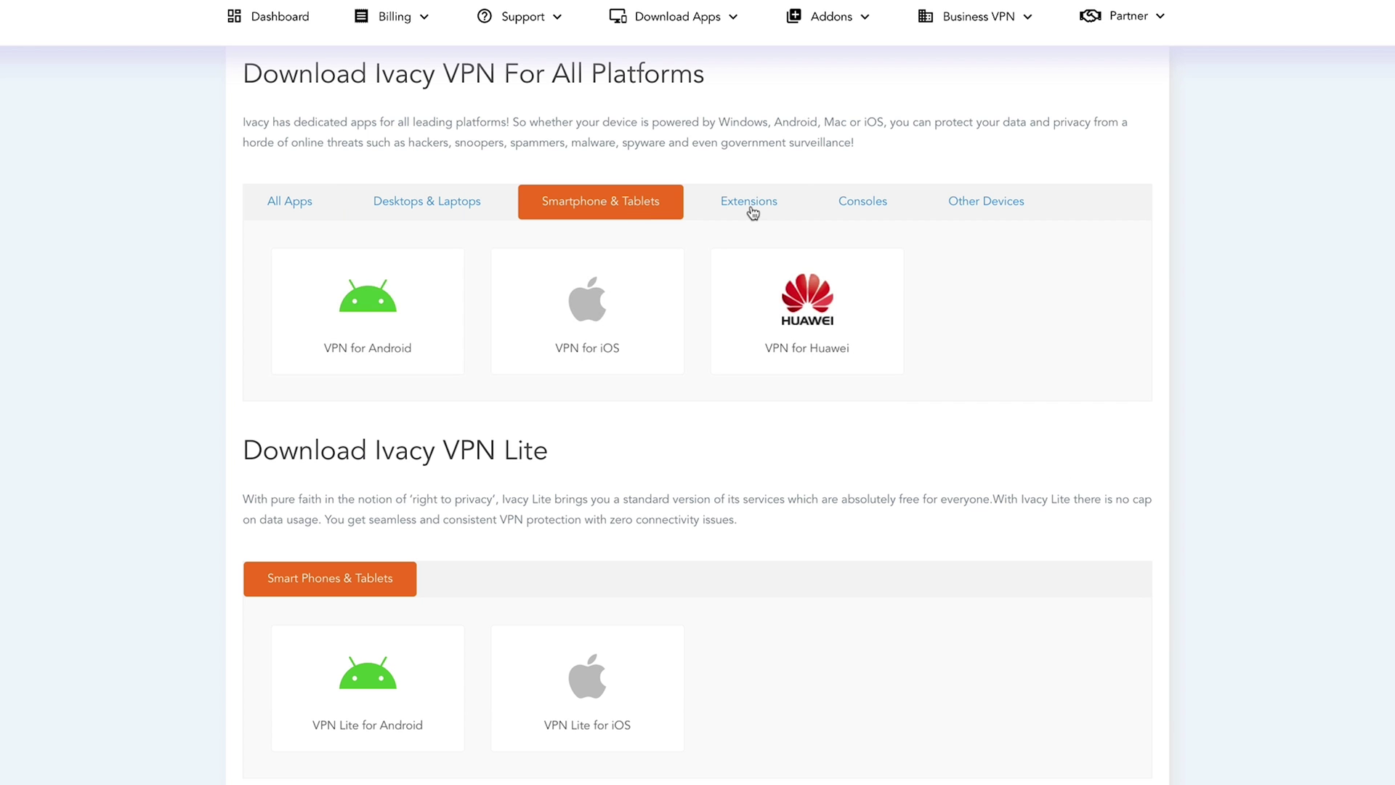
left_click(750, 206)
left_click(256, 207)
- Download the VPN for MAC installer and allow the download in Safari
scroll(45, 346, "up", 3)
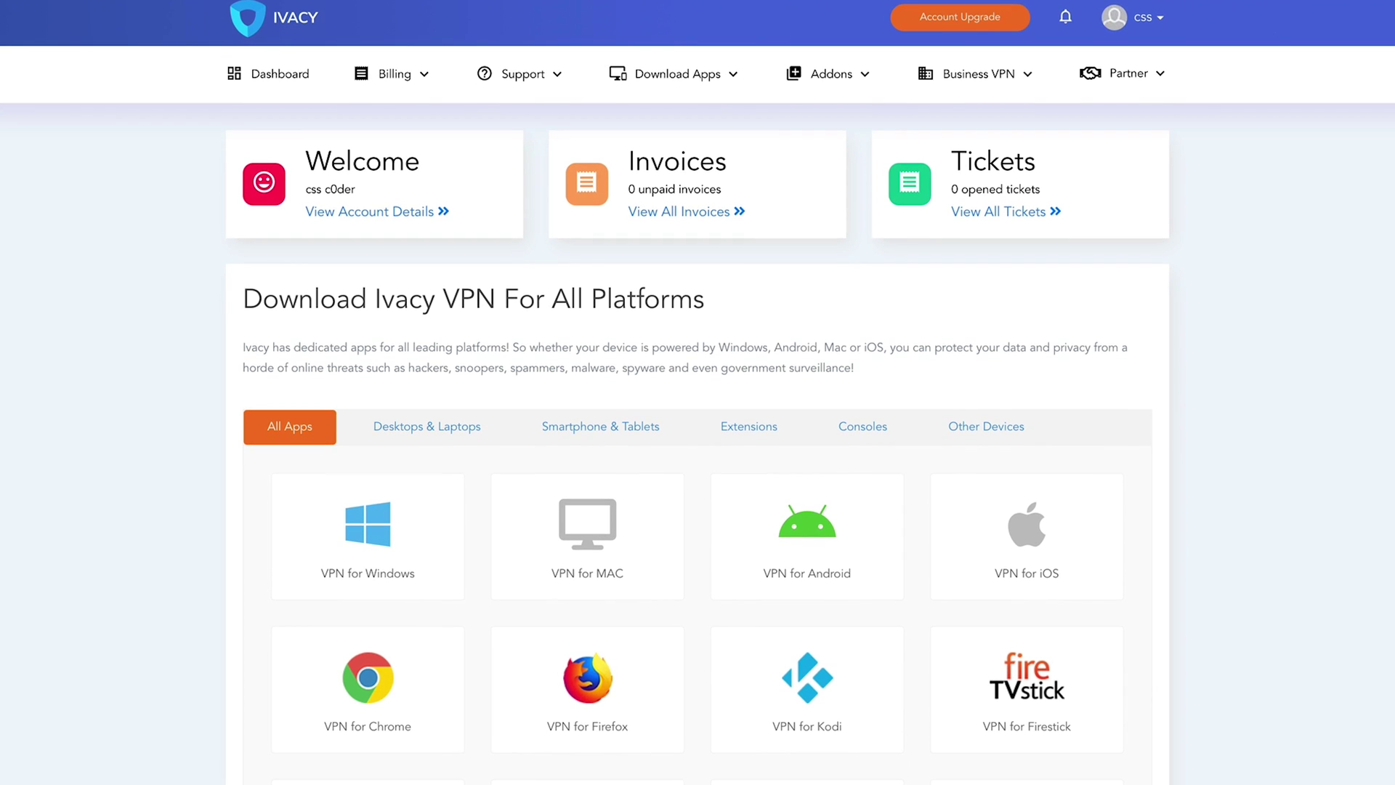
left_click(577, 574)
left_click(1079, 560)
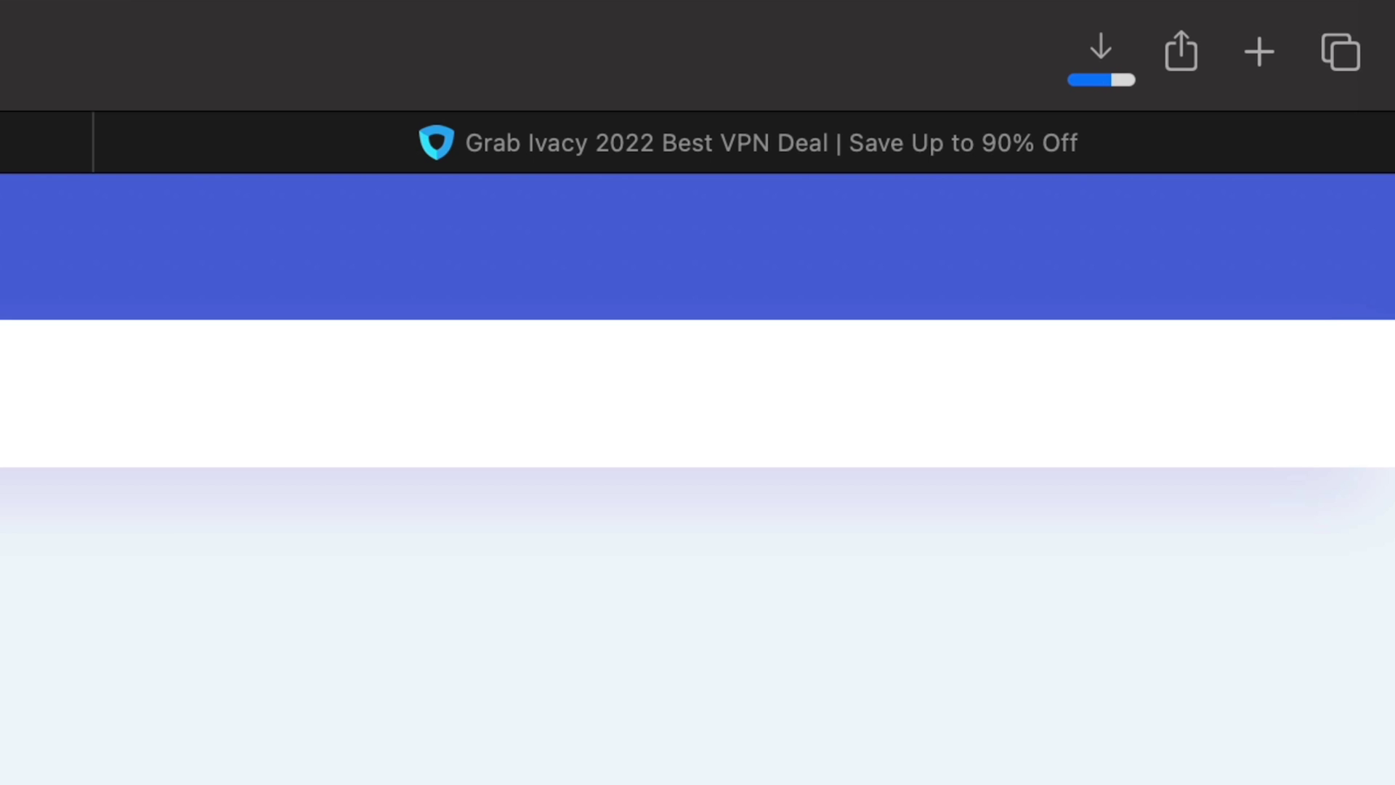
- Reveal the downloaded Ivacy.dmg in Finder from Safari's downloads list and select its icons
left_click(1096, 77)
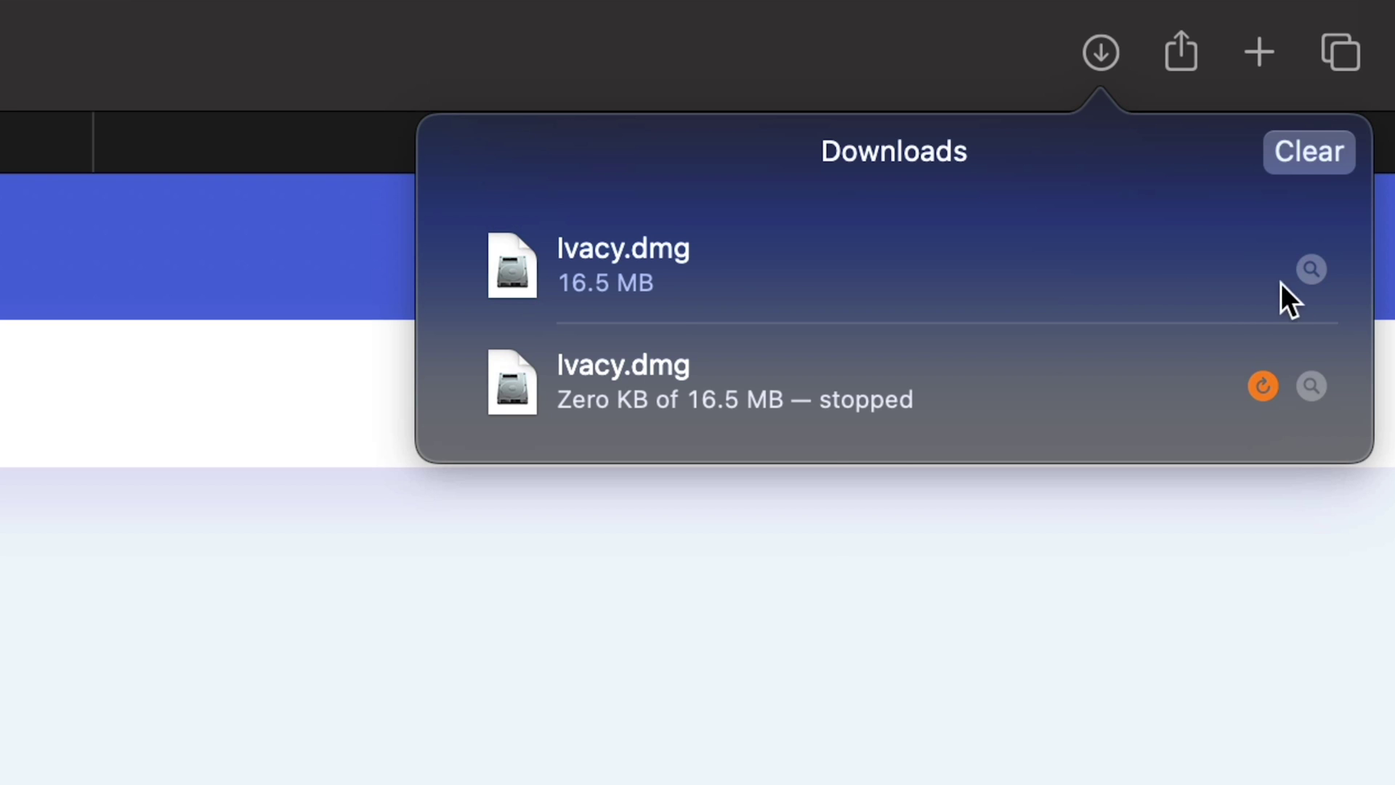
left_click(1310, 270)
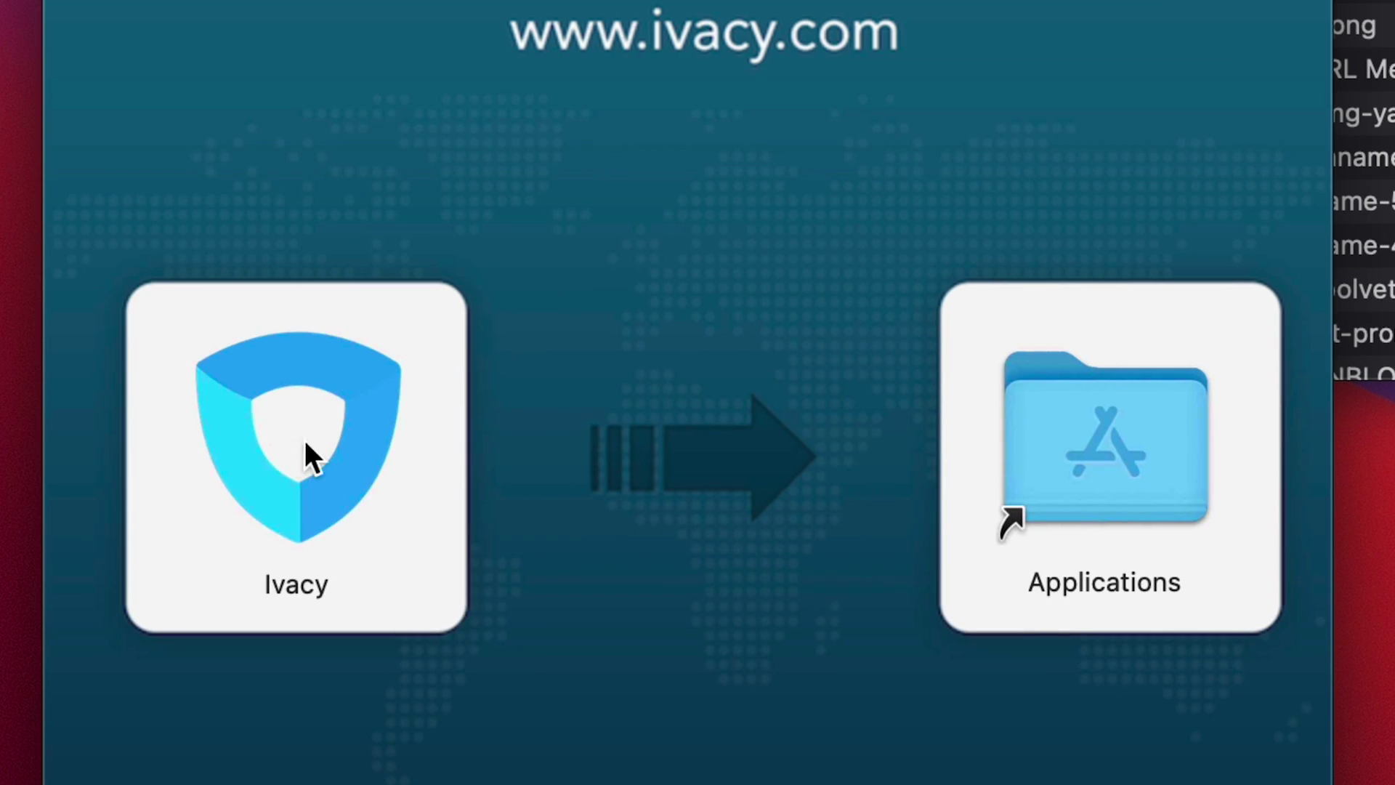
left_click_drag(296, 445, 1139, 495)
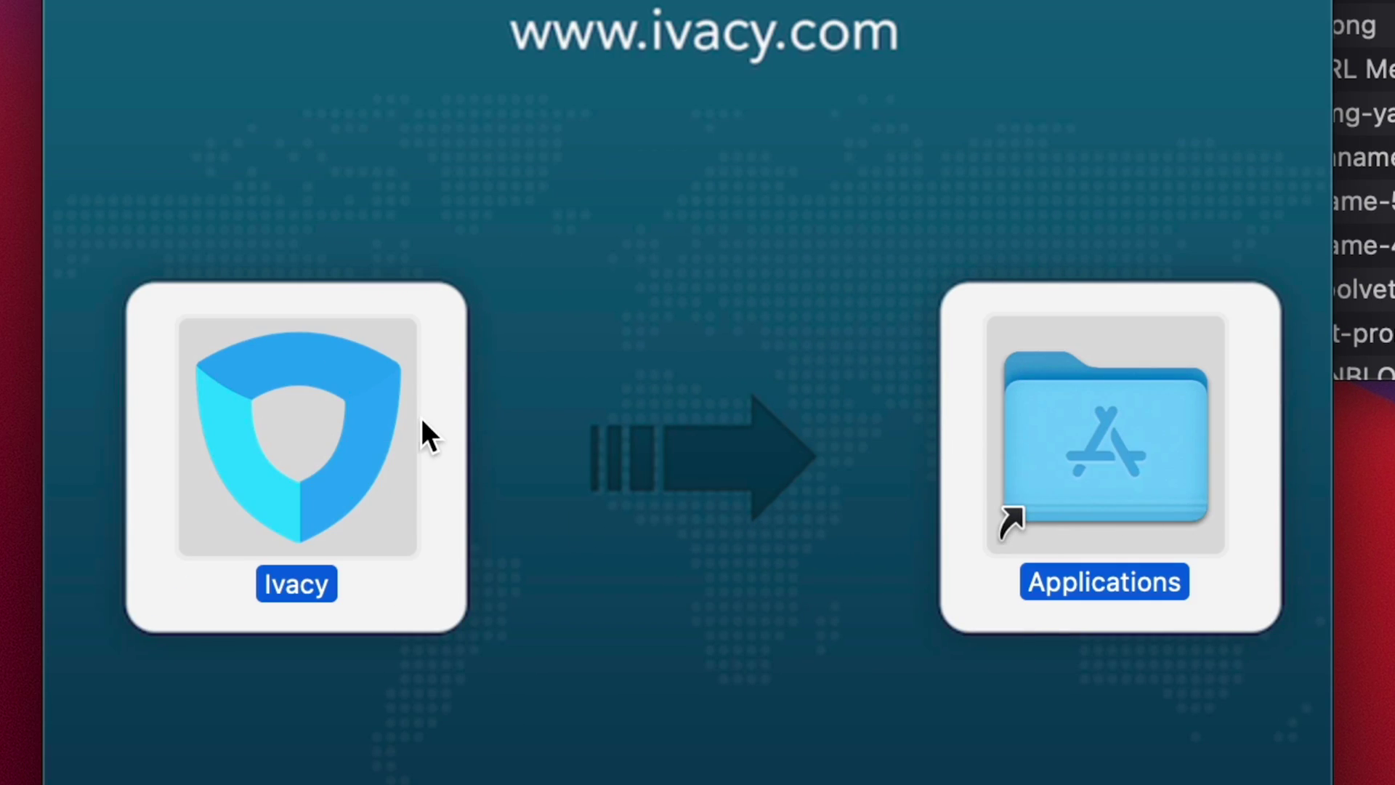
left_click_drag(421, 433, 1071, 454)
- Drag the Ivacy app onto Applications and replace the existing copy
left_click(595, 759)
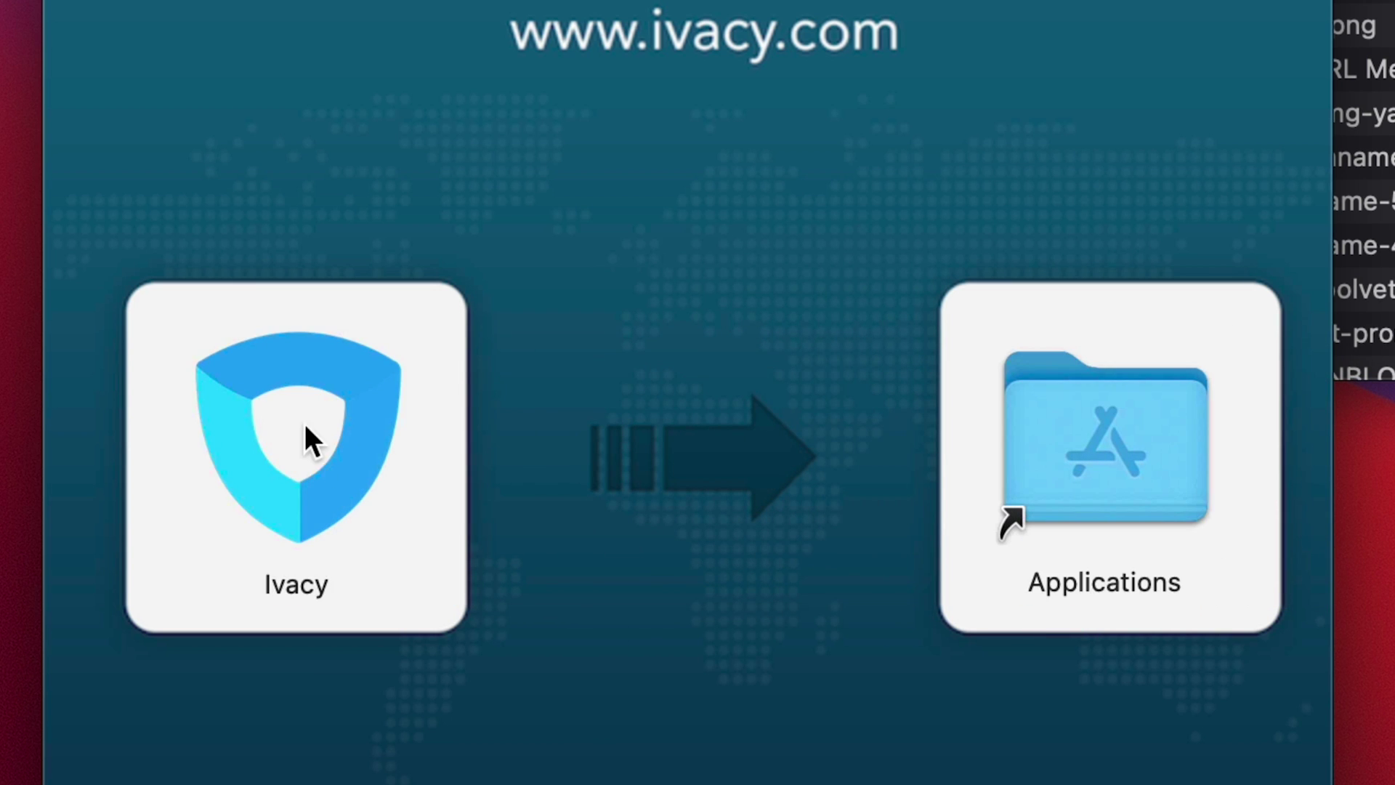
left_click_drag(301, 424, 1202, 455)
left_click(276, 483)
left_click_drag(276, 483, 1122, 502)
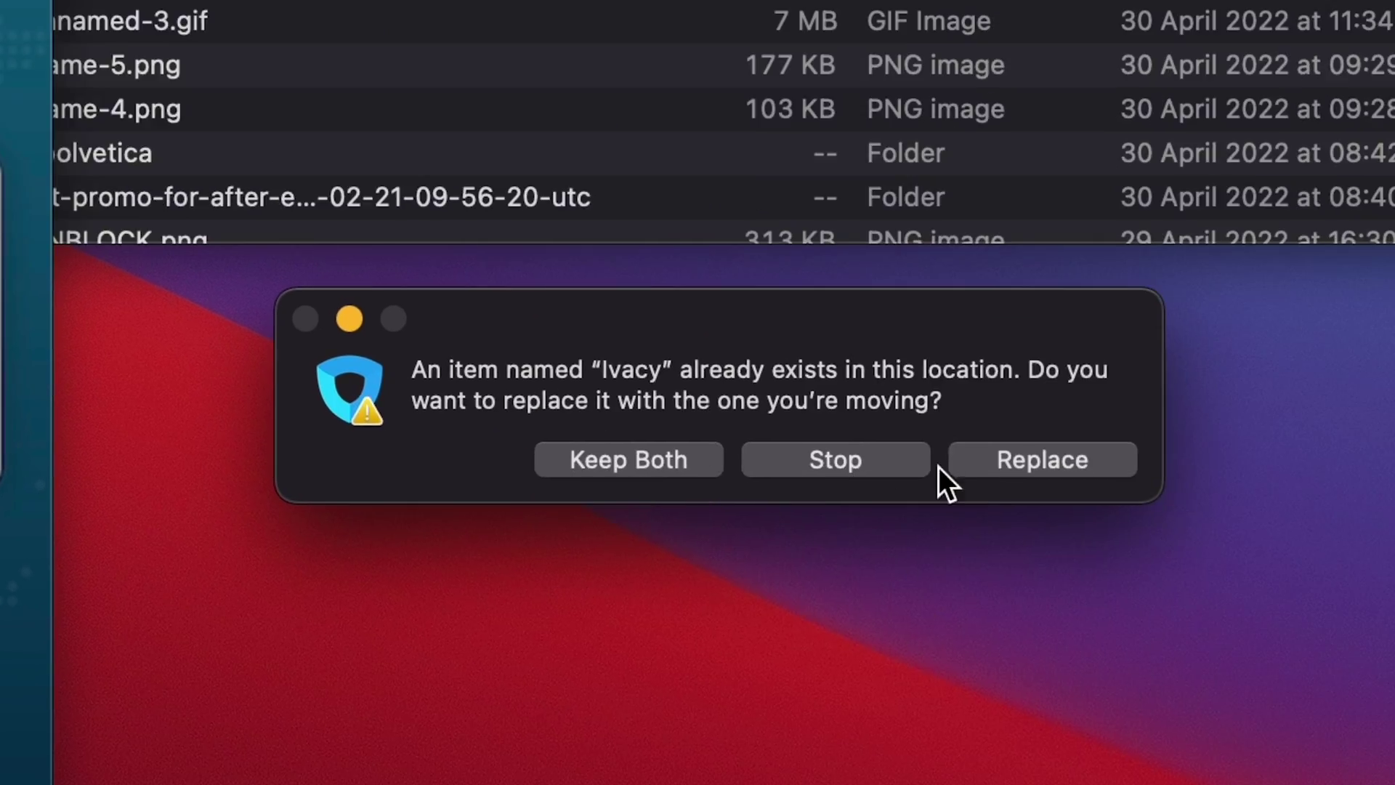
left_click(952, 460)
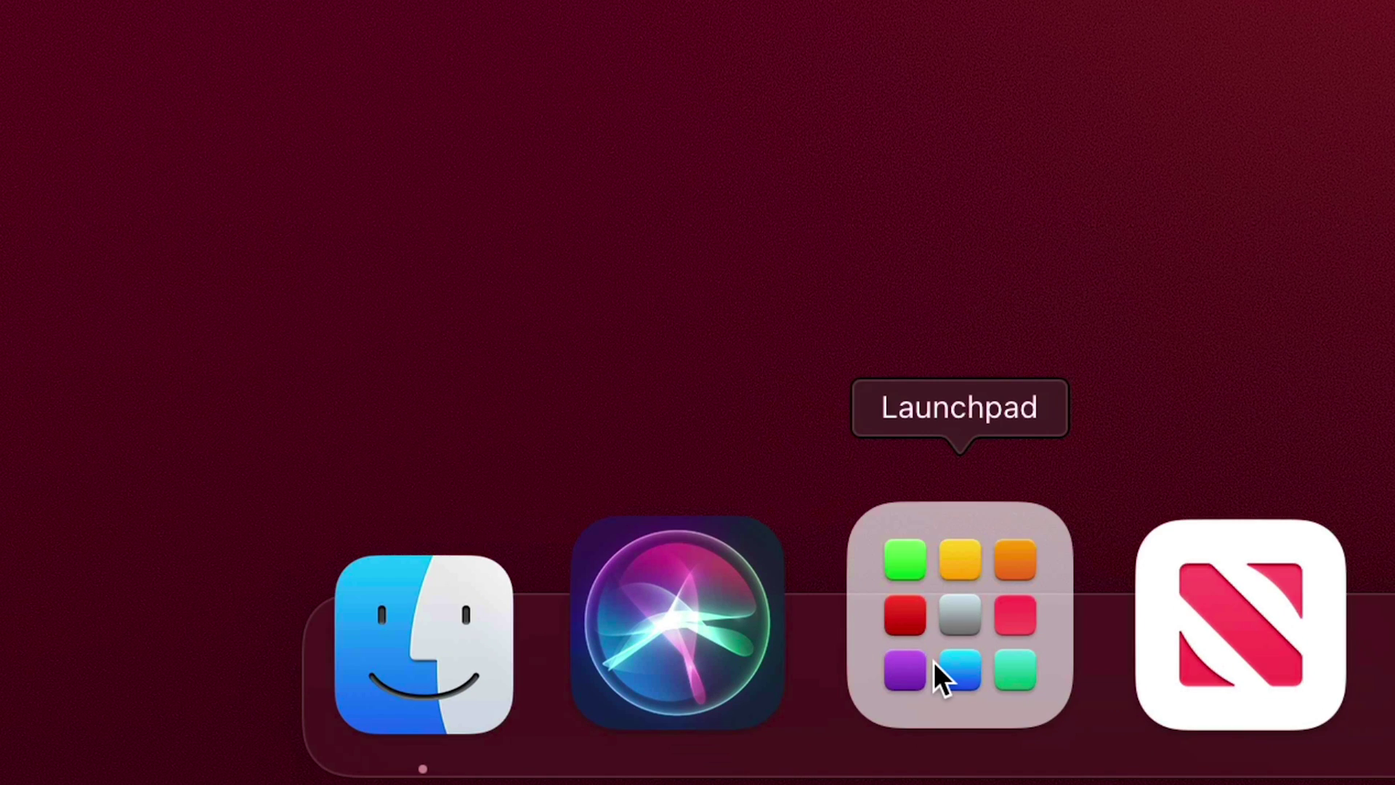
- Find Ivacy in Launchpad by searching 'iva' and open it past the internet-download warning
left_click(934, 662)
type("iva")
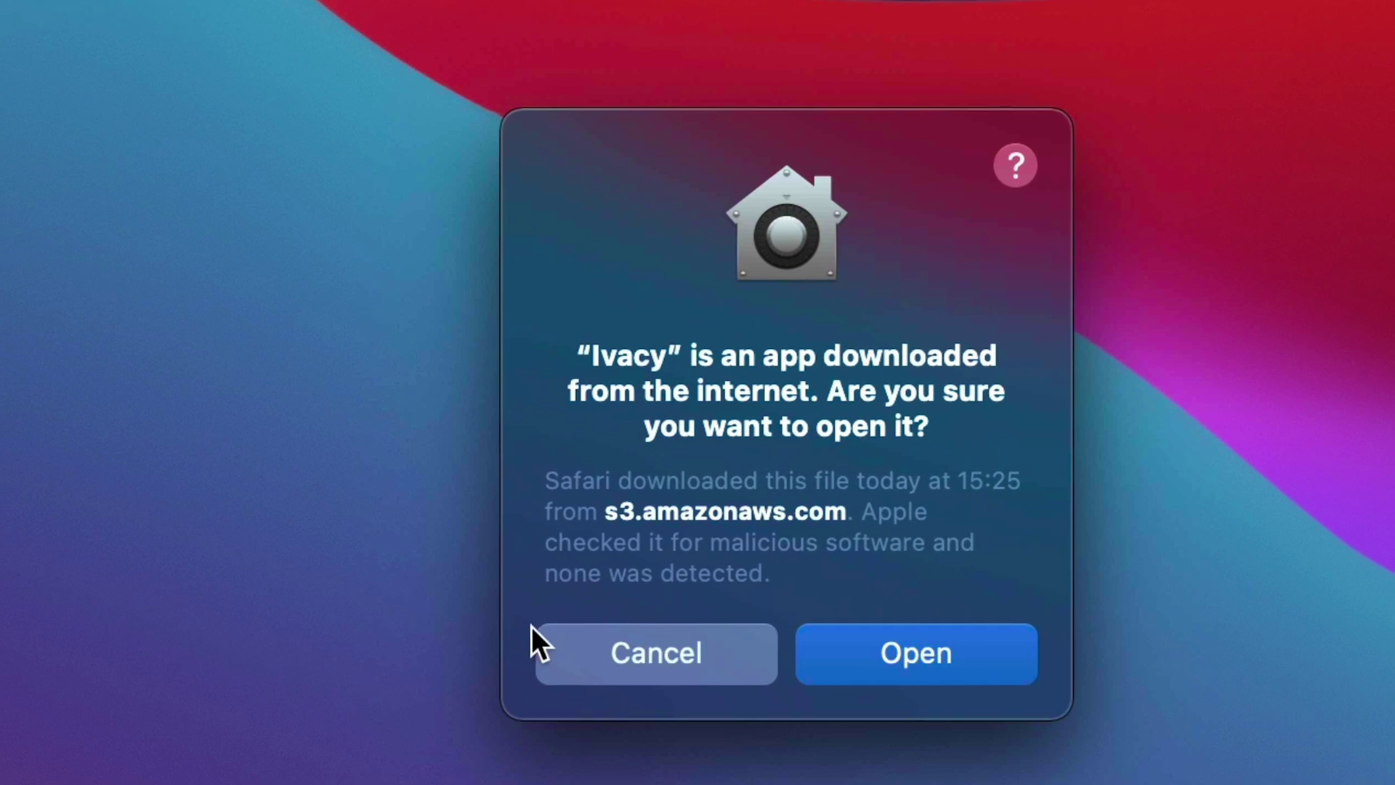
left_click(903, 631)
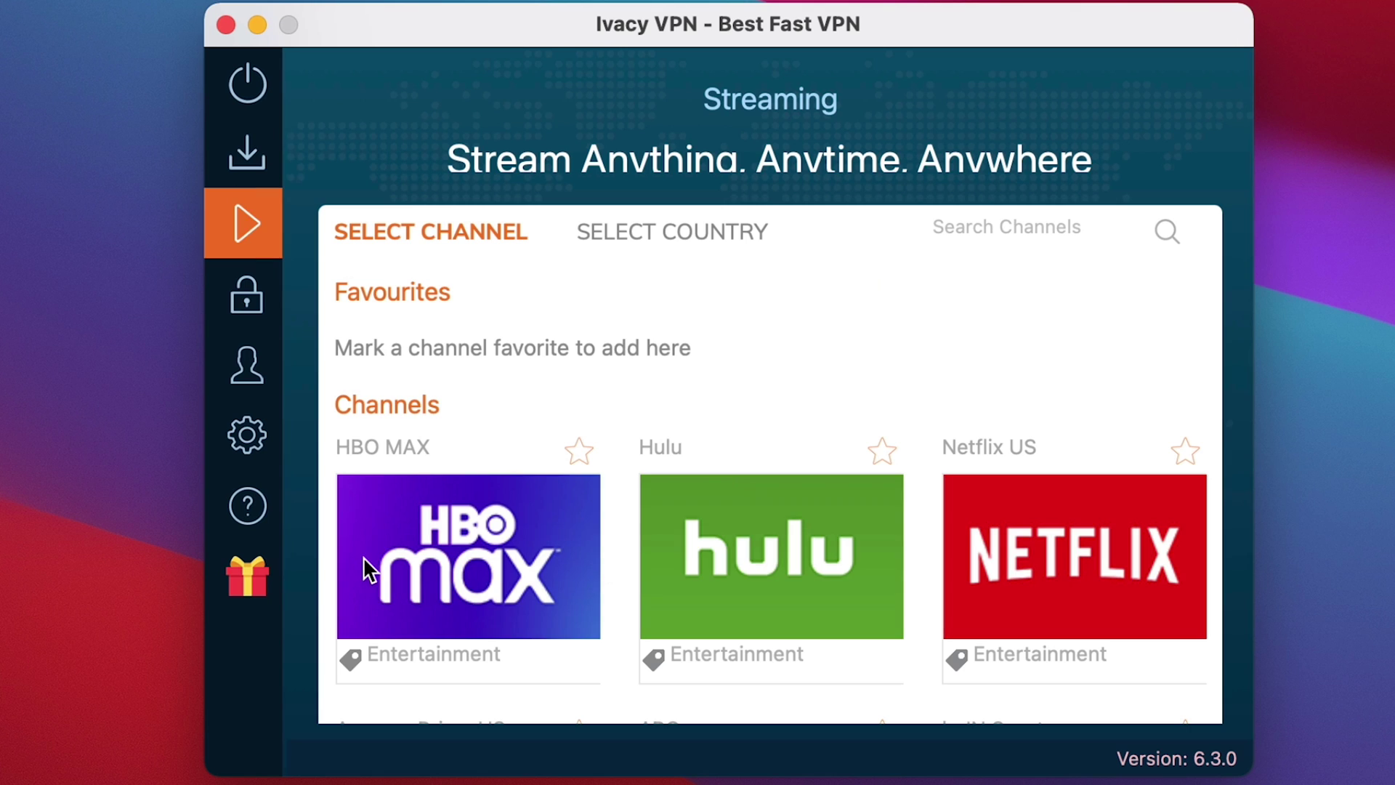
- Connect through Smart Connect to a United Kingdom server, then disconnect, leaving location Automatic
scroll(683, 532, "down", 5)
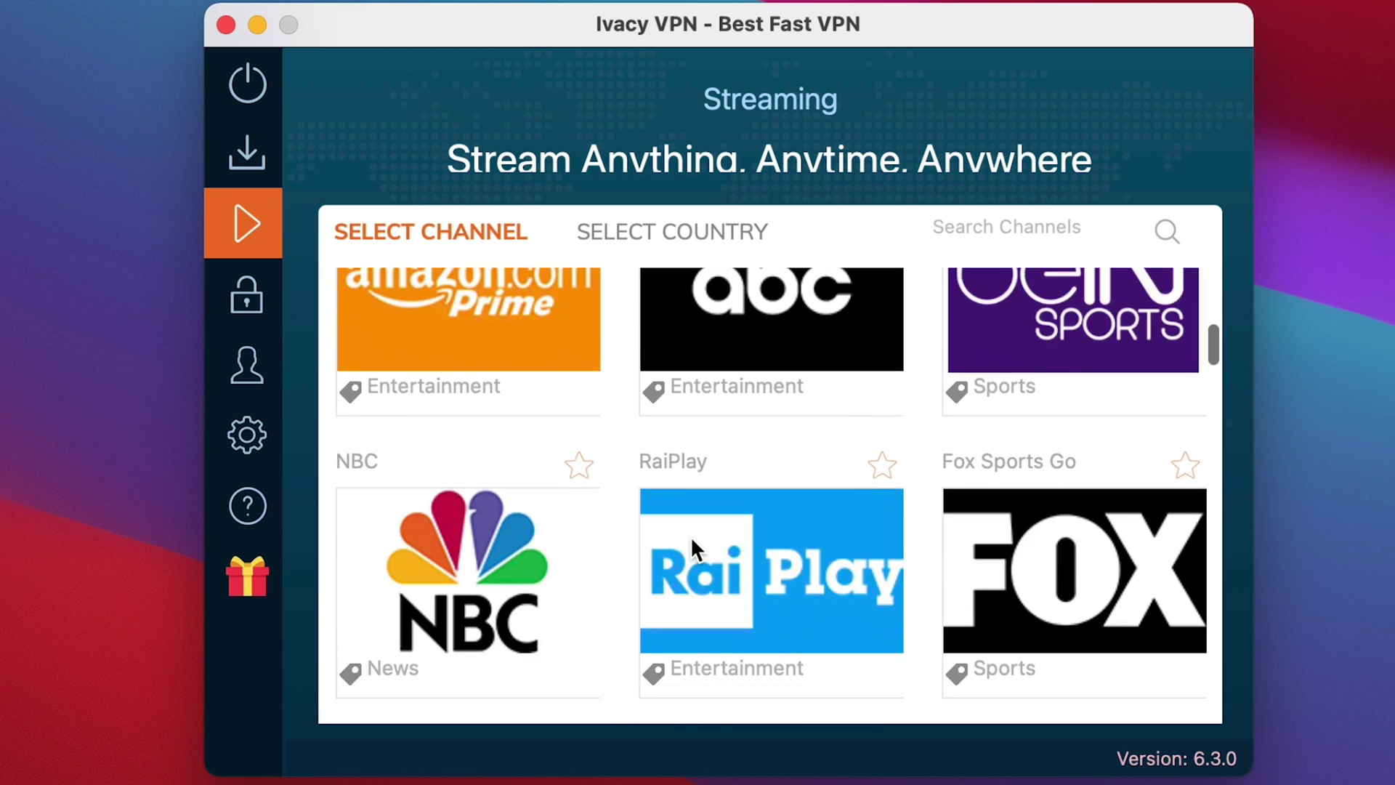
scroll(690, 535, "up", 5)
scroll(691, 535, "down", 4)
scroll(690, 535, "up", 4)
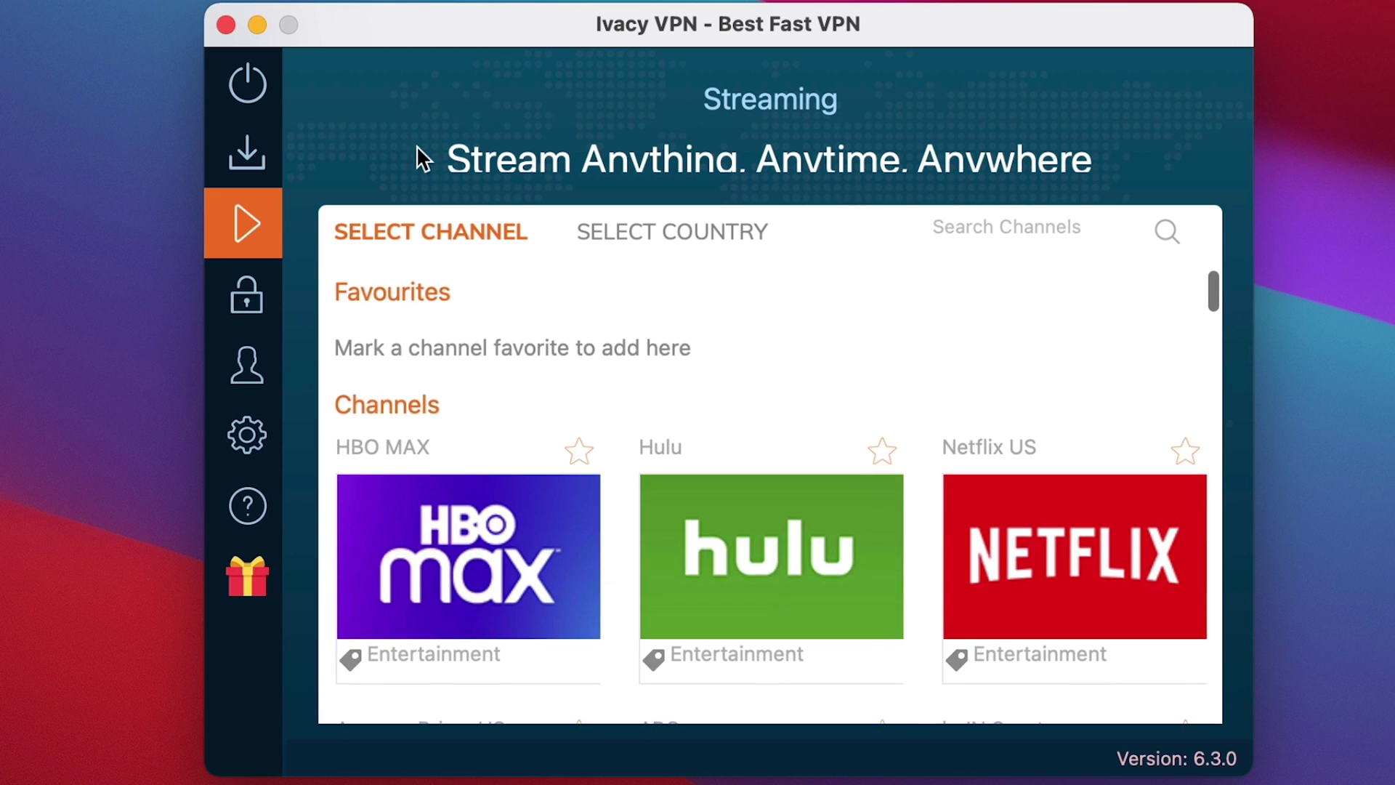
left_click(305, 82)
left_click(735, 574)
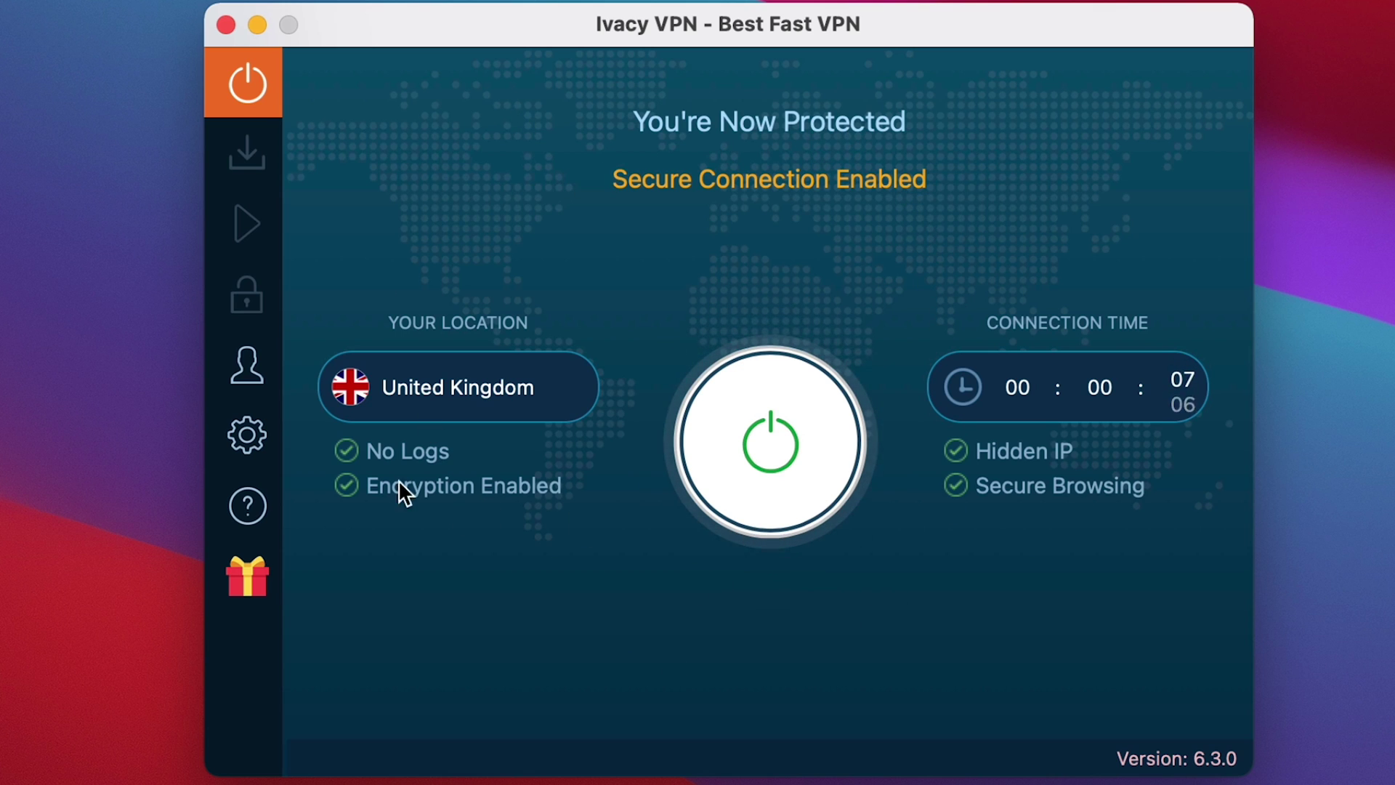
mouse_move(427, 387)
left_click(769, 443)
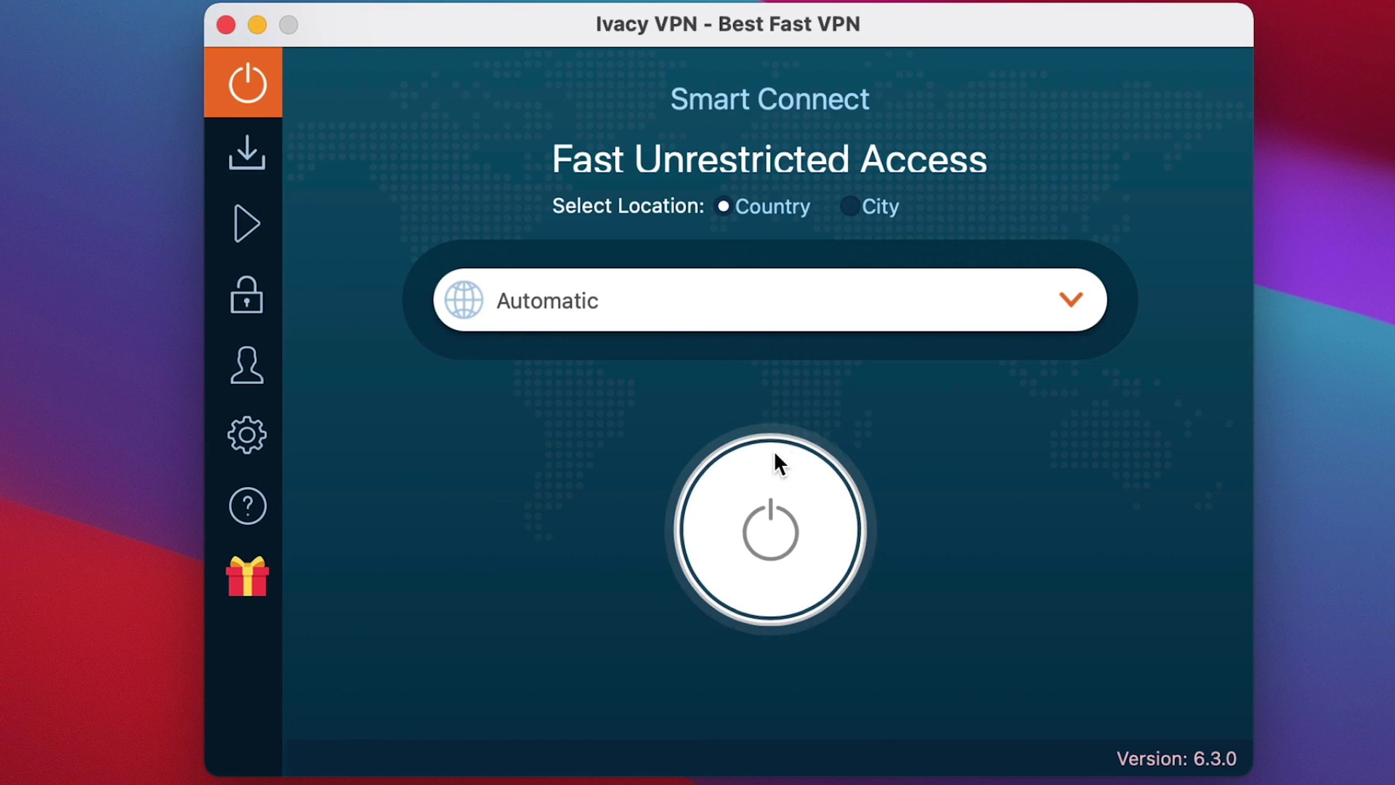
- Browse the country list, then switch the location picker to City with Tirane - Albania selected
left_click(804, 302)
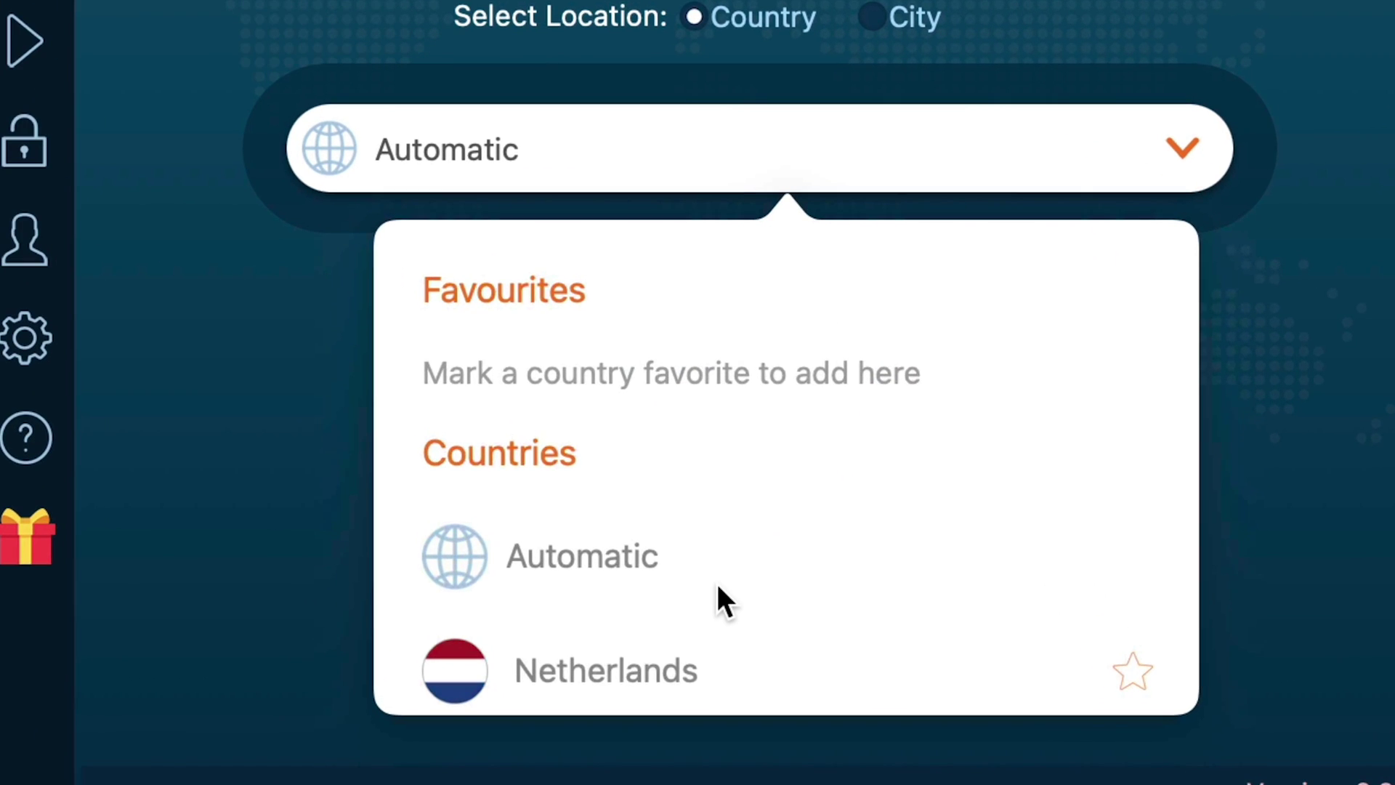
scroll(717, 585, "down", 10)
scroll(717, 582, "down", 10)
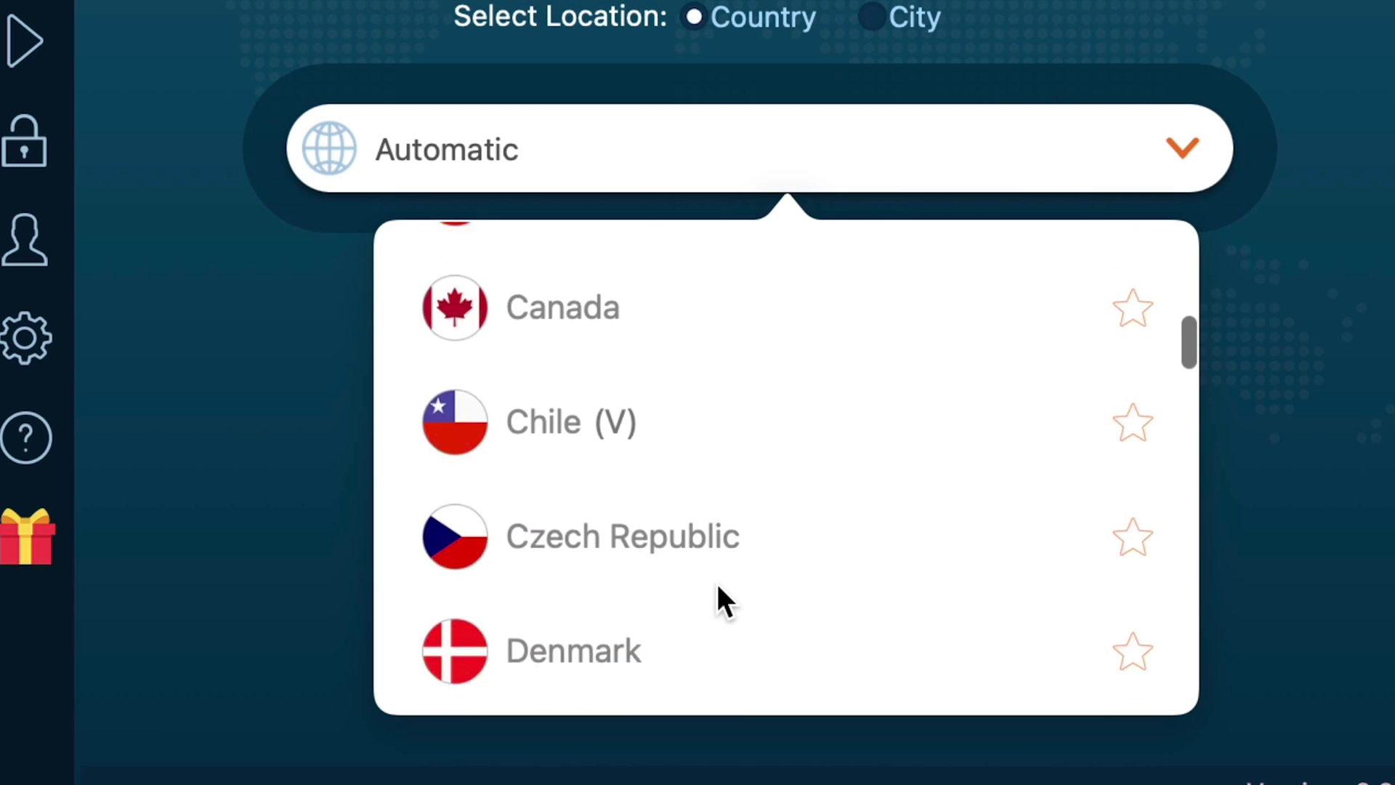
scroll(717, 578, "up", 15)
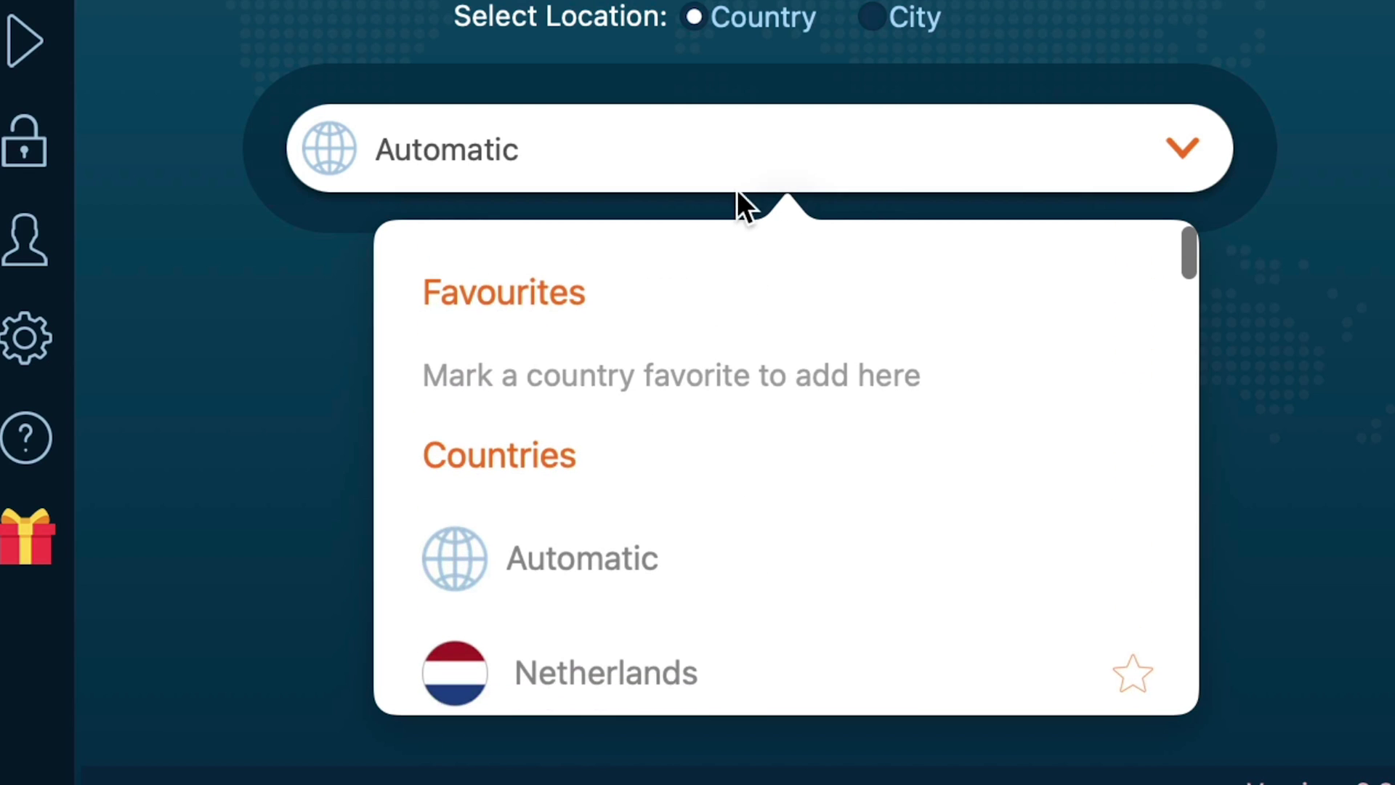
left_click(799, 164)
left_click(876, 20)
left_click(817, 168)
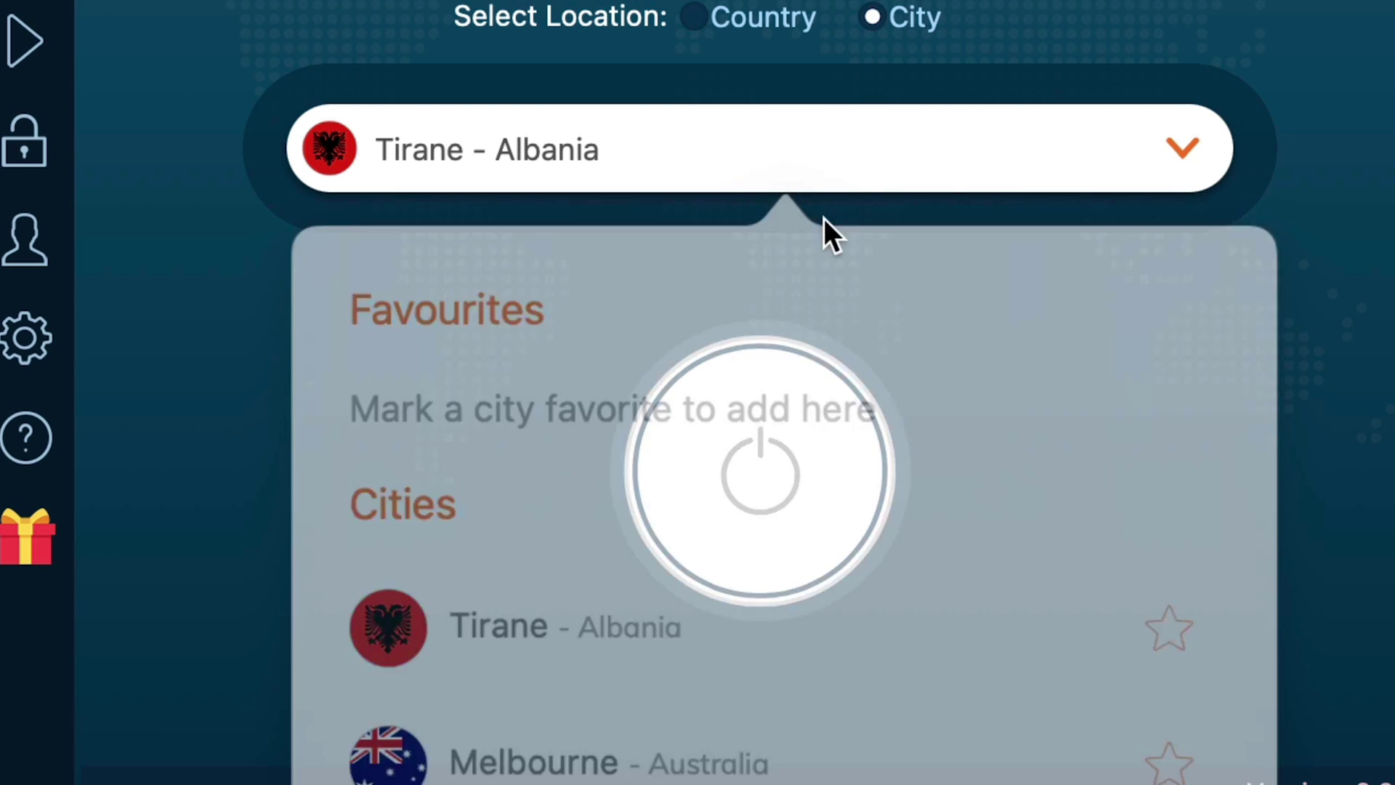
scroll(822, 611, "down", 15)
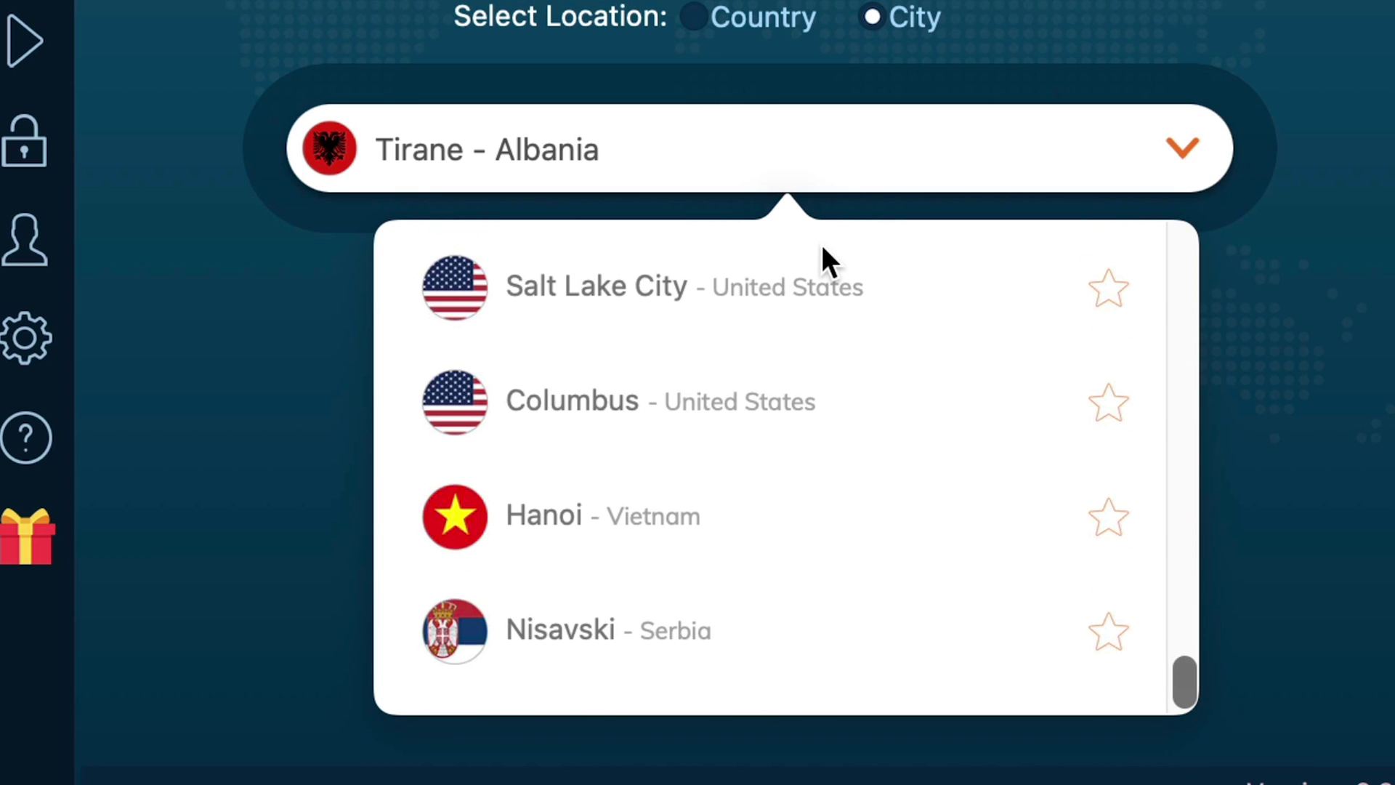
left_click(858, 161)
mouse_move(44, 14)
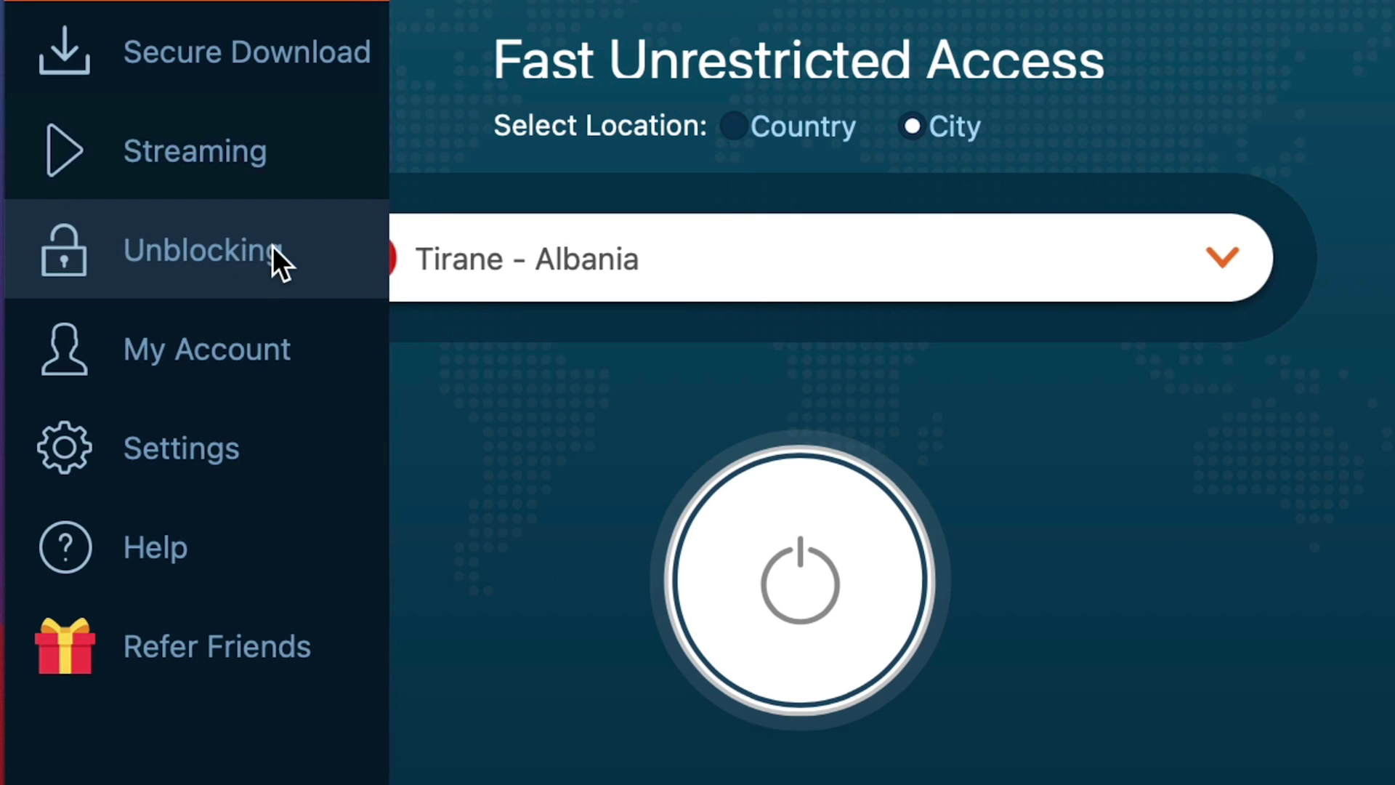
- Star Netflix US and Hulu on the Streaming page, then expand the sidebar labels
left_click(132, 176)
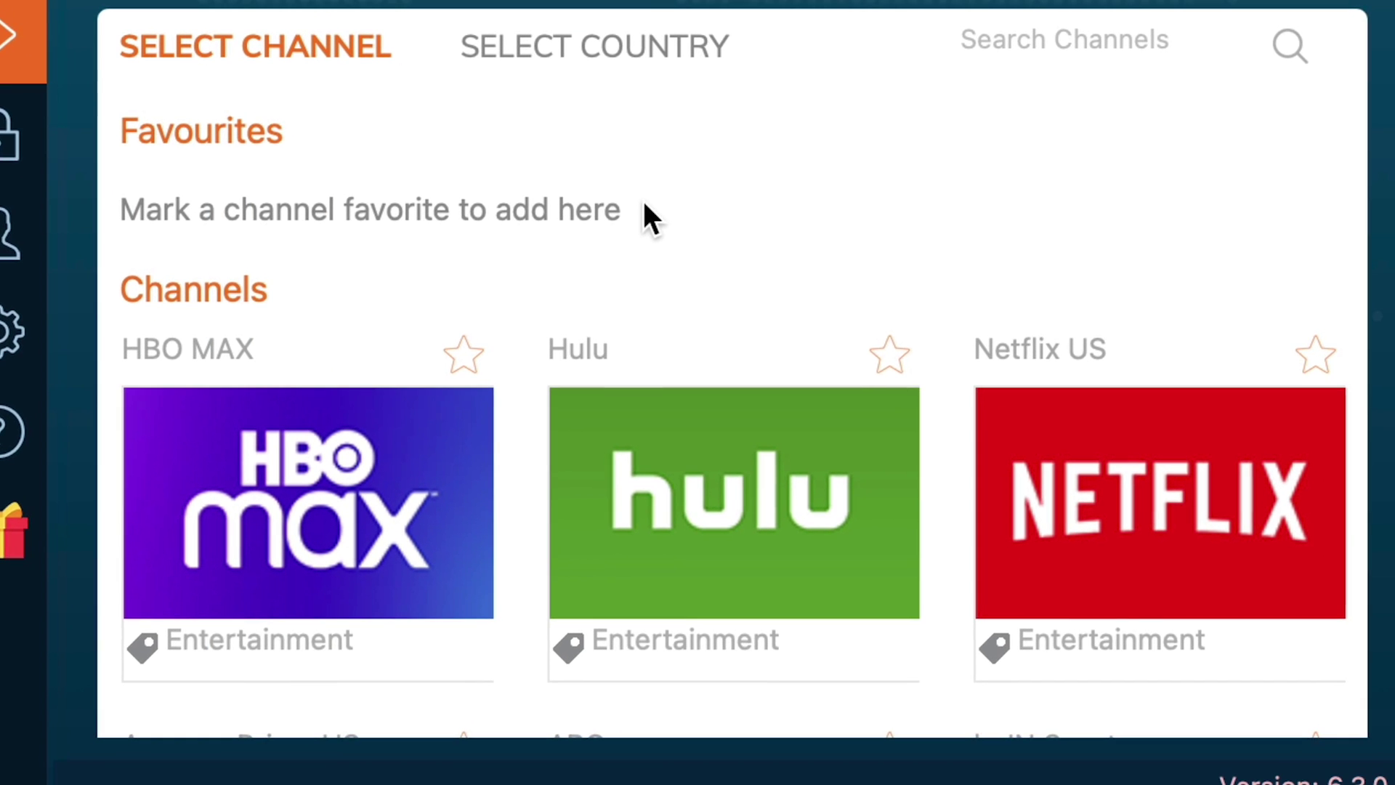
scroll(686, 379, "down", 20)
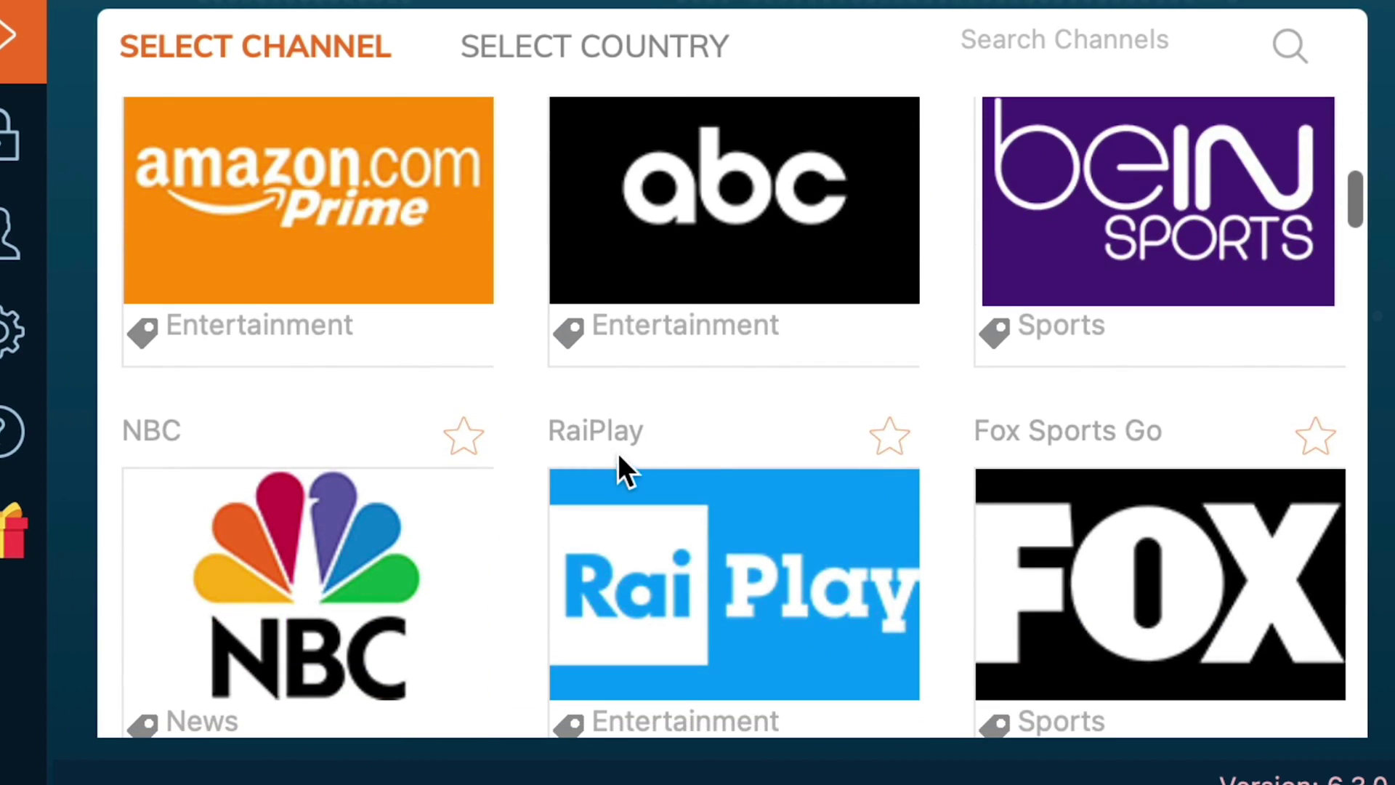
scroll(610, 461, "down", 20)
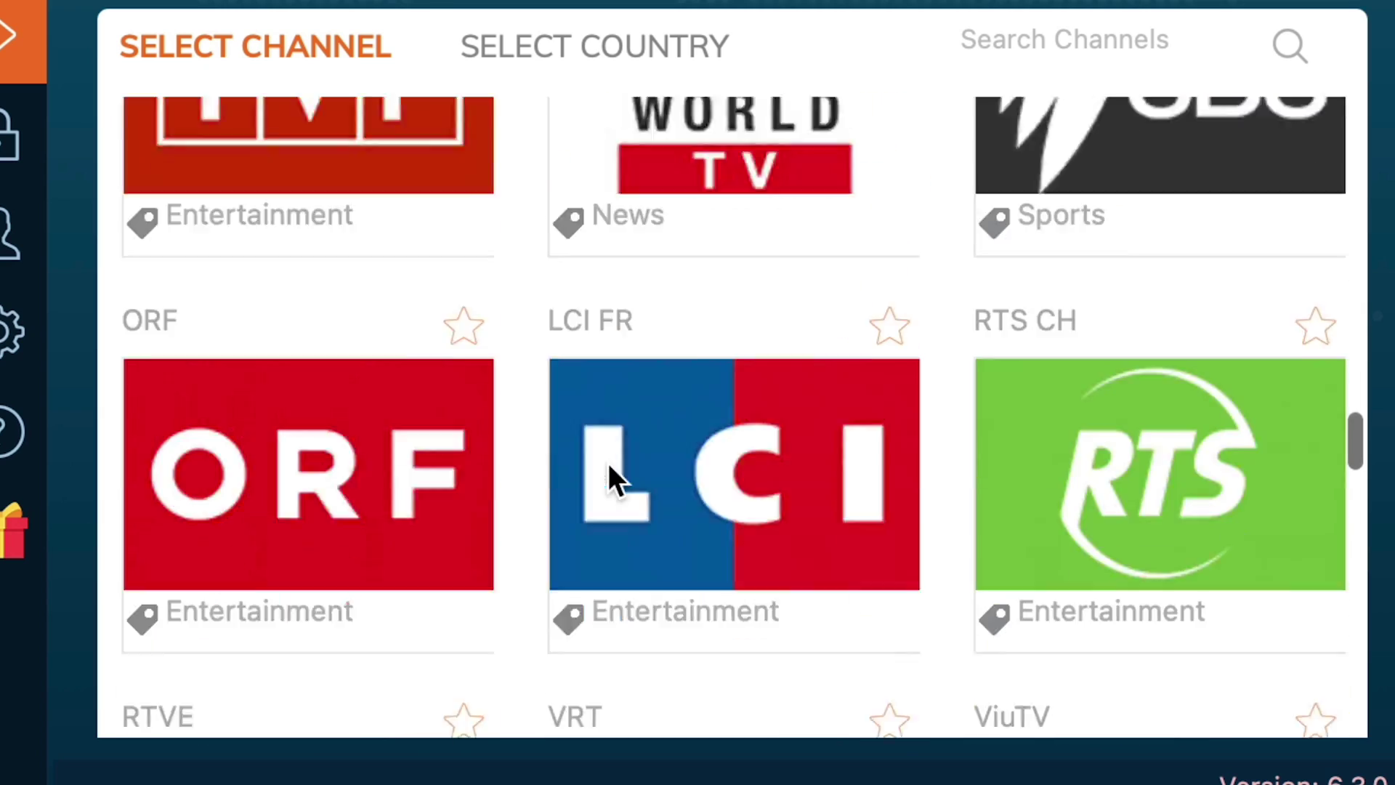
scroll(601, 461, "down", 5)
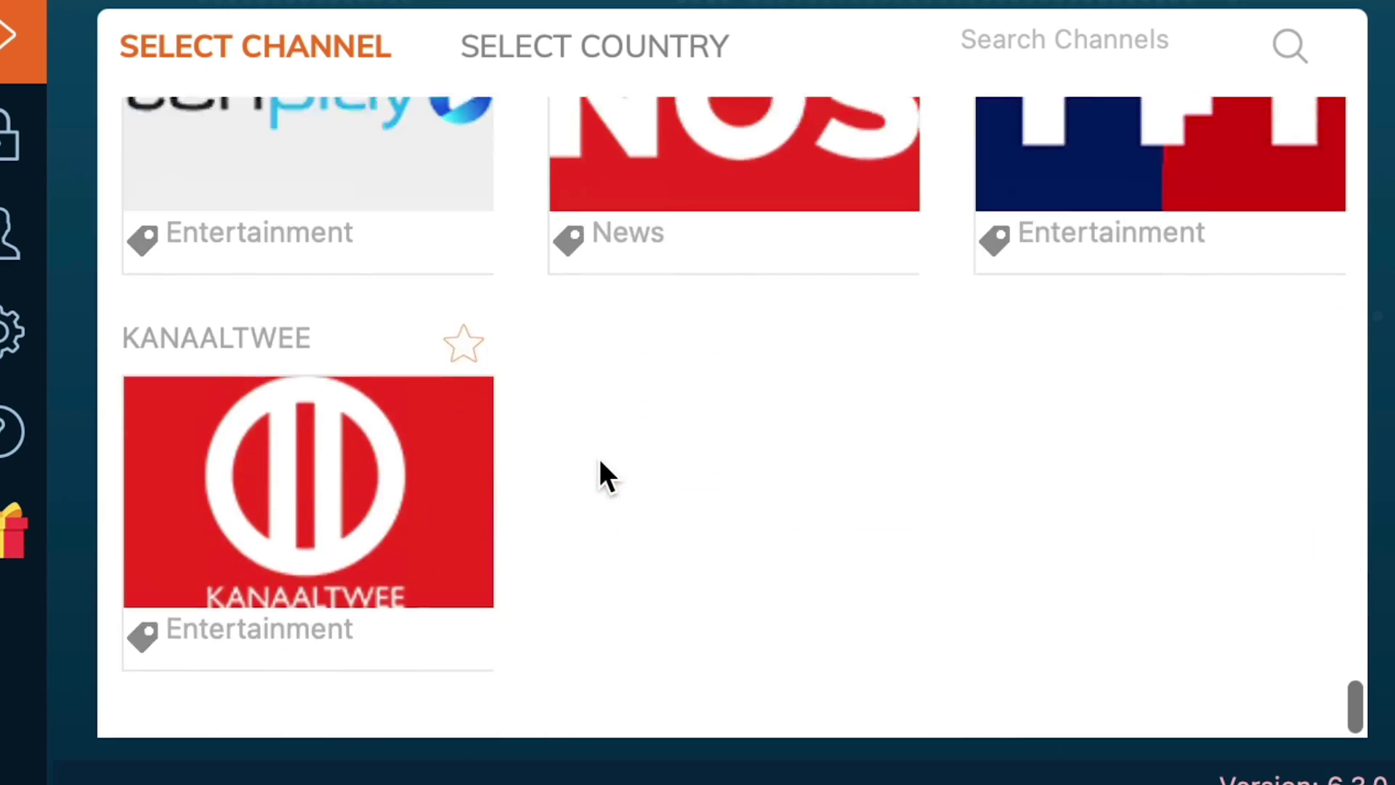
scroll(600, 460, "up", 20)
scroll(596, 454, "up", 10)
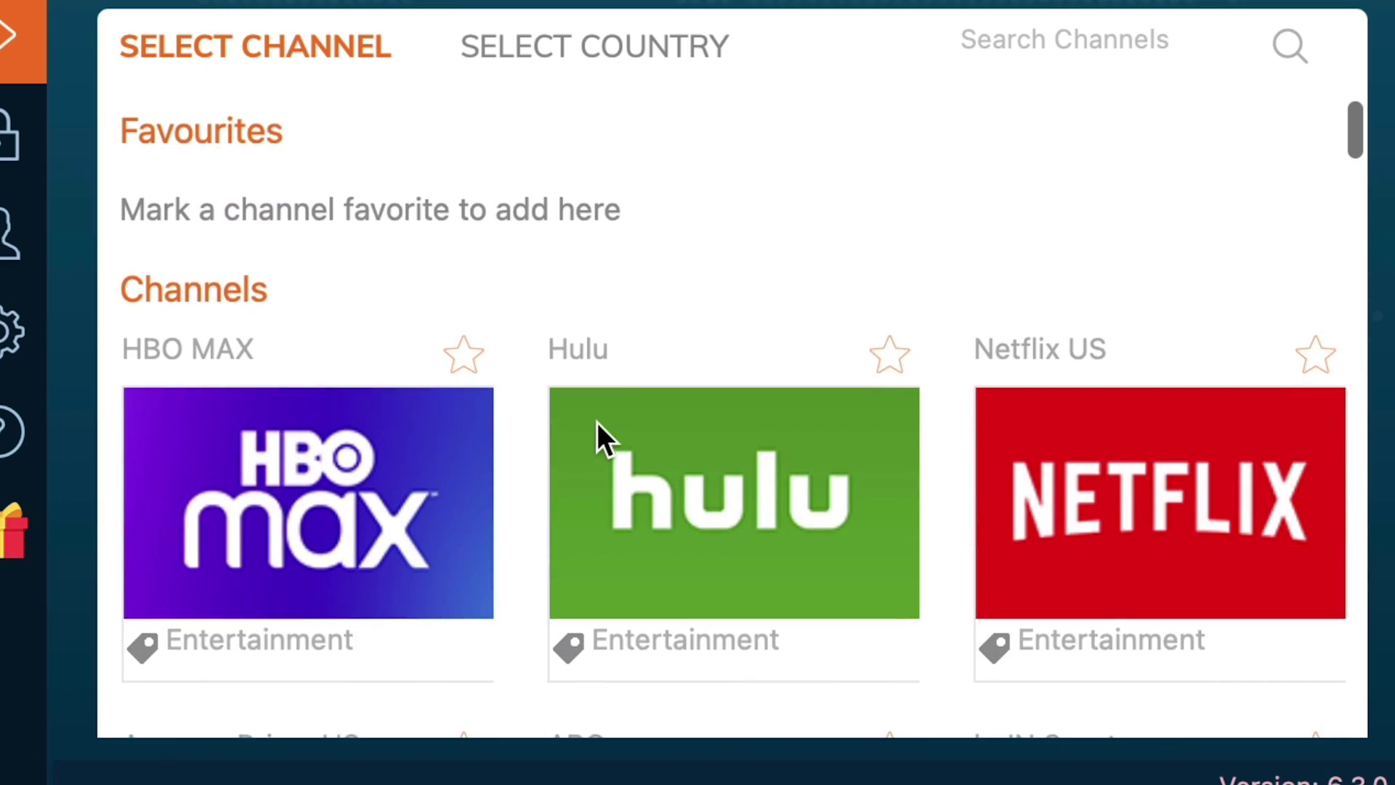
left_click(1315, 356)
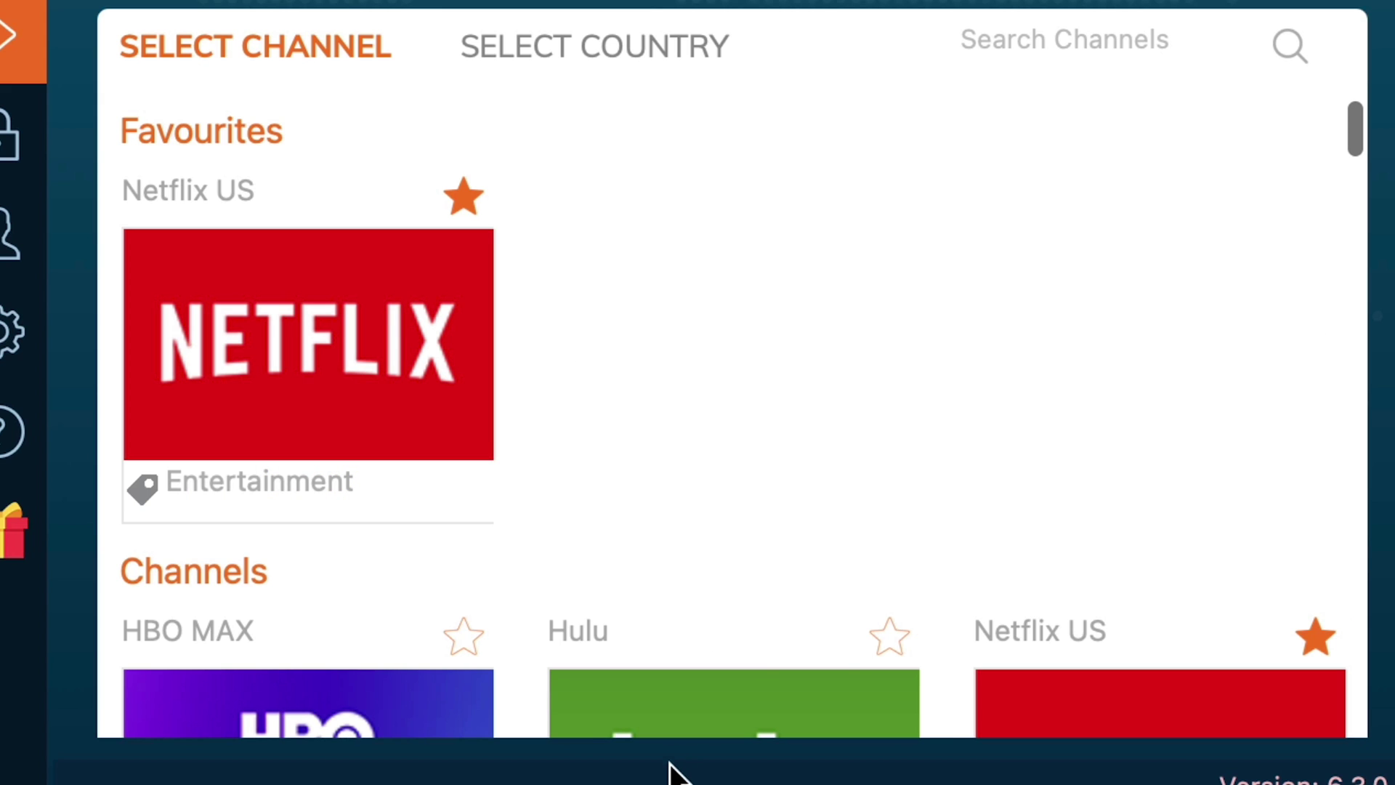
scroll(809, 494, "down", 6)
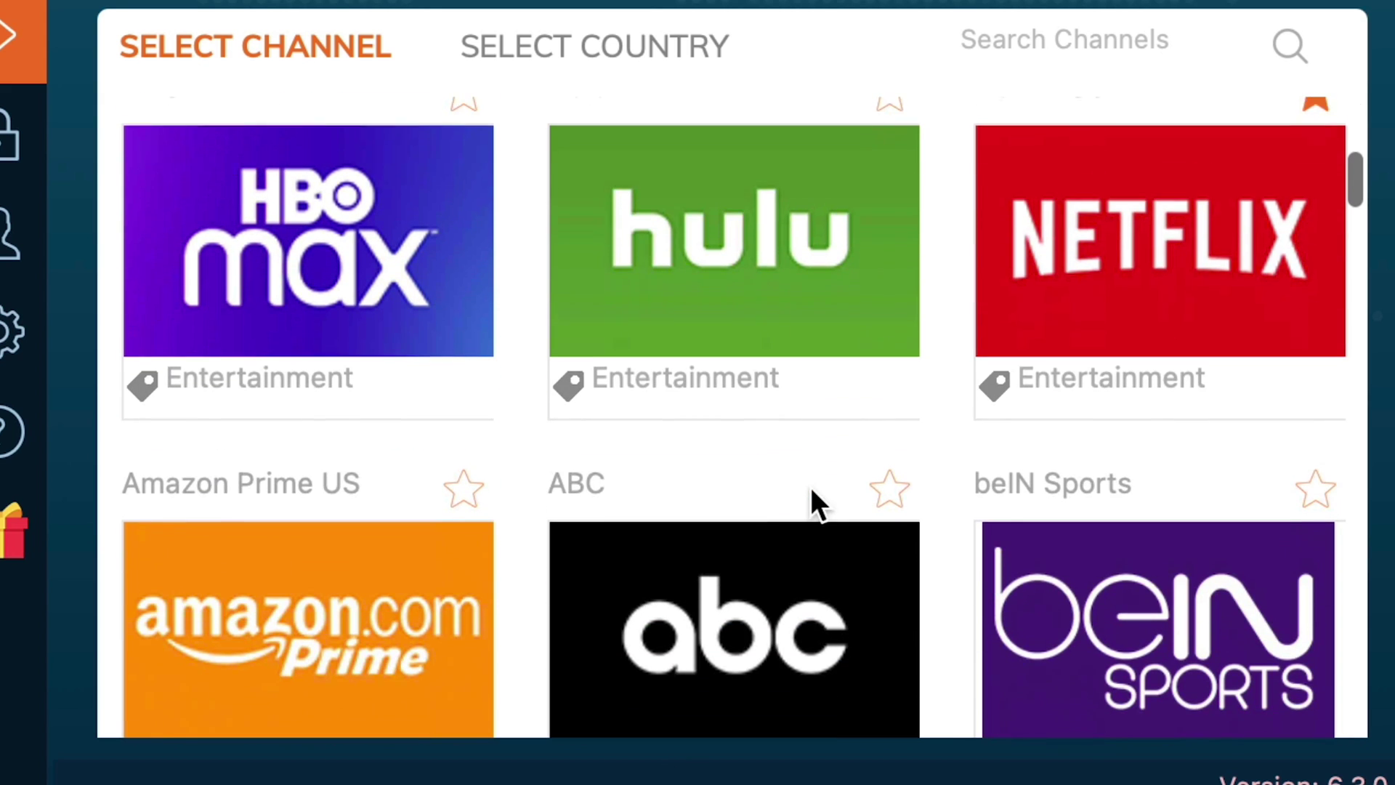
scroll(819, 313, "up", 3)
left_click(888, 332)
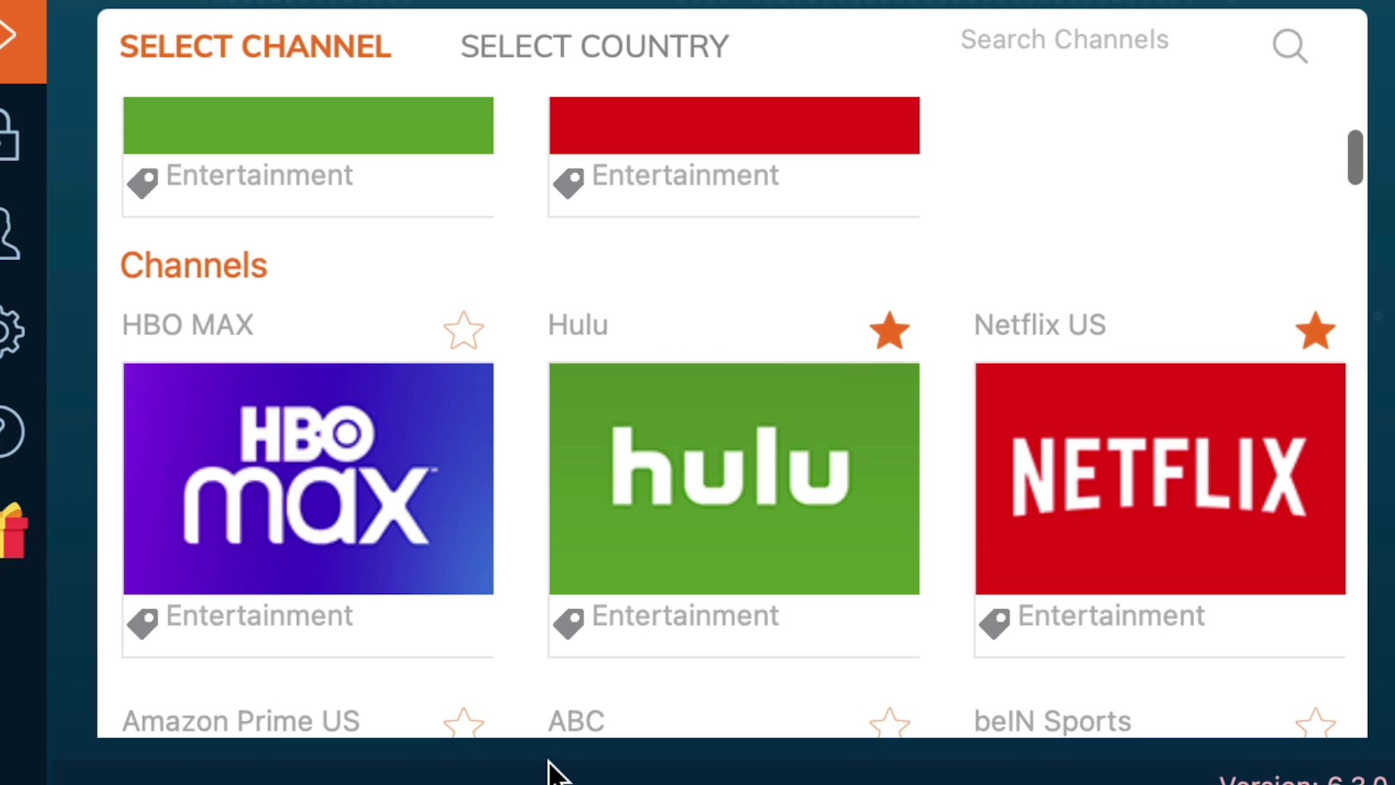
scroll(747, 399, "up", 3)
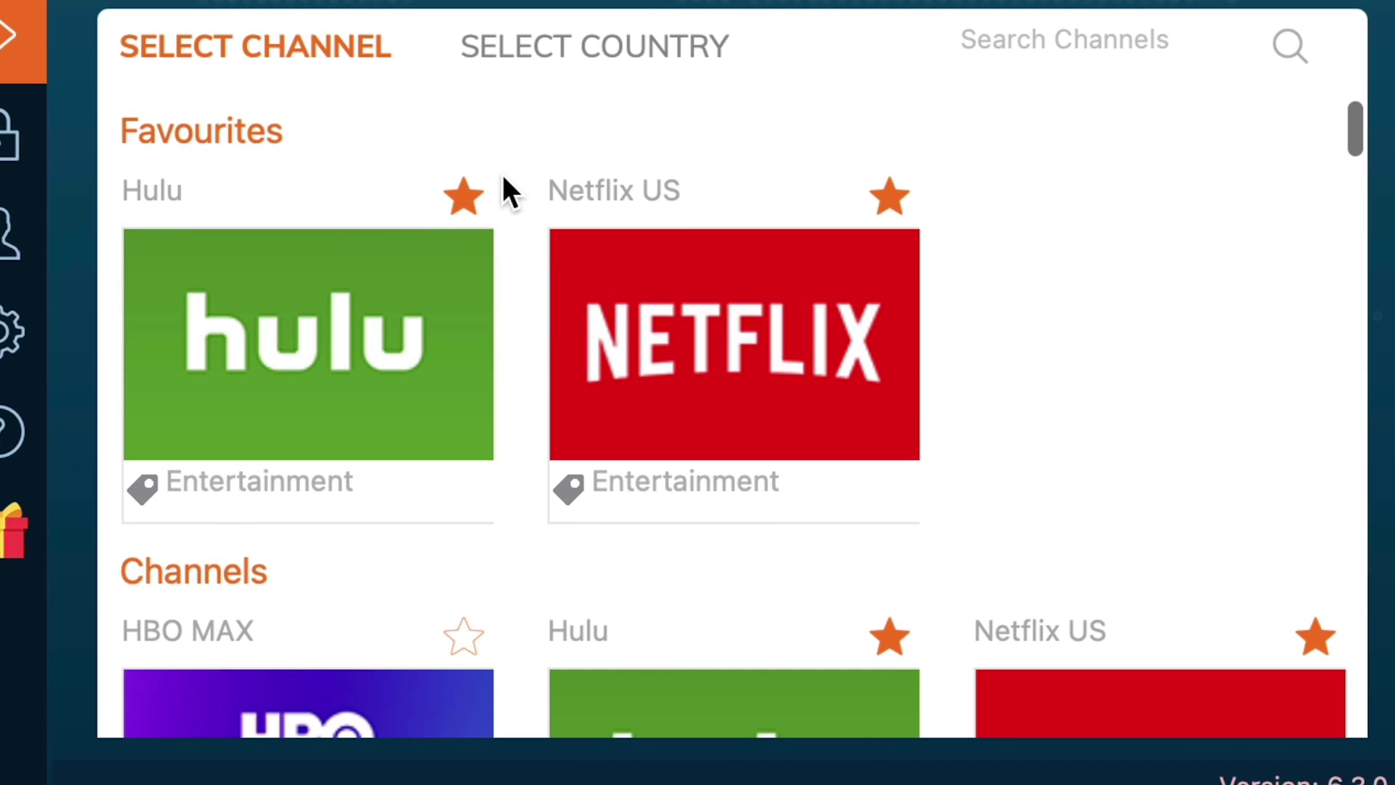
left_click(21, 37)
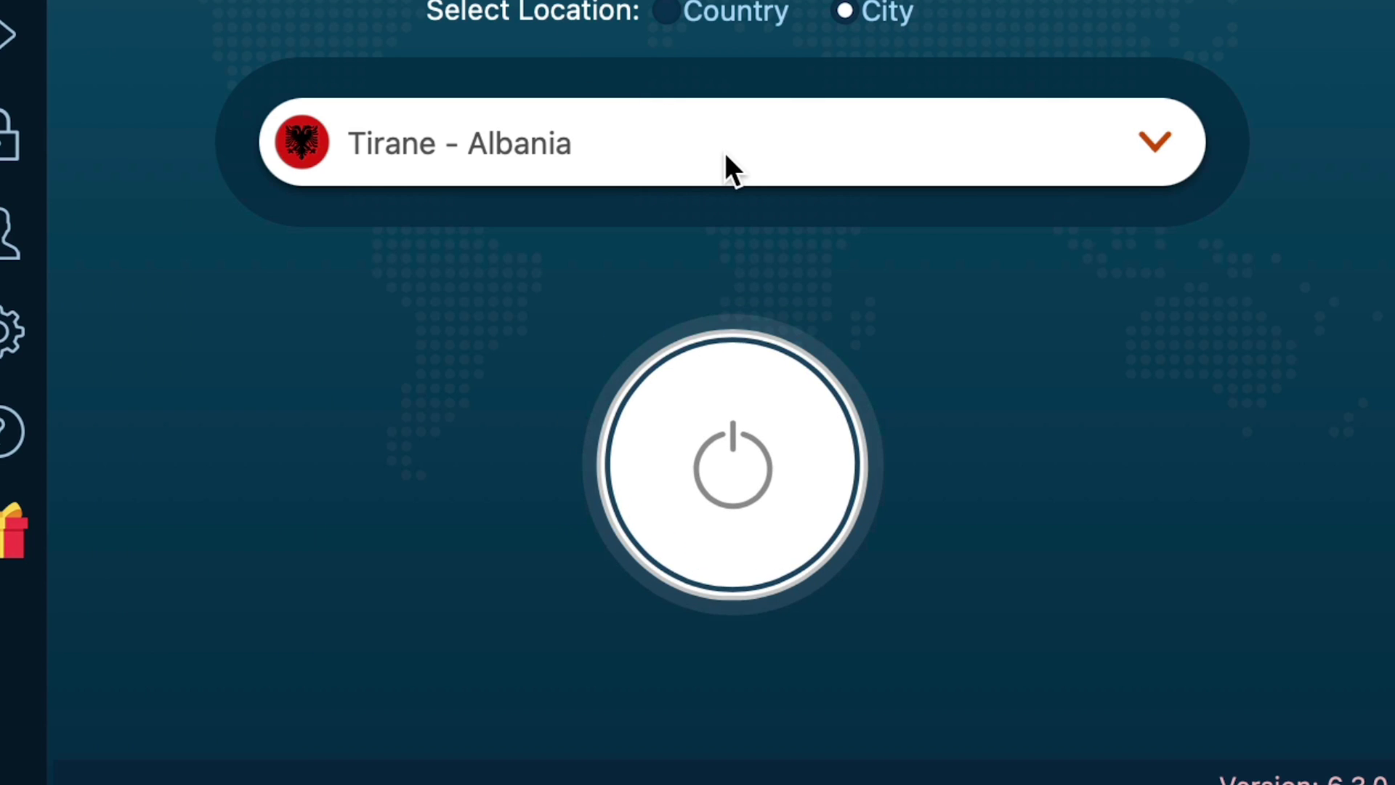
- Open the Smart Connect city list and star Brussels as a favourite
left_click(726, 156)
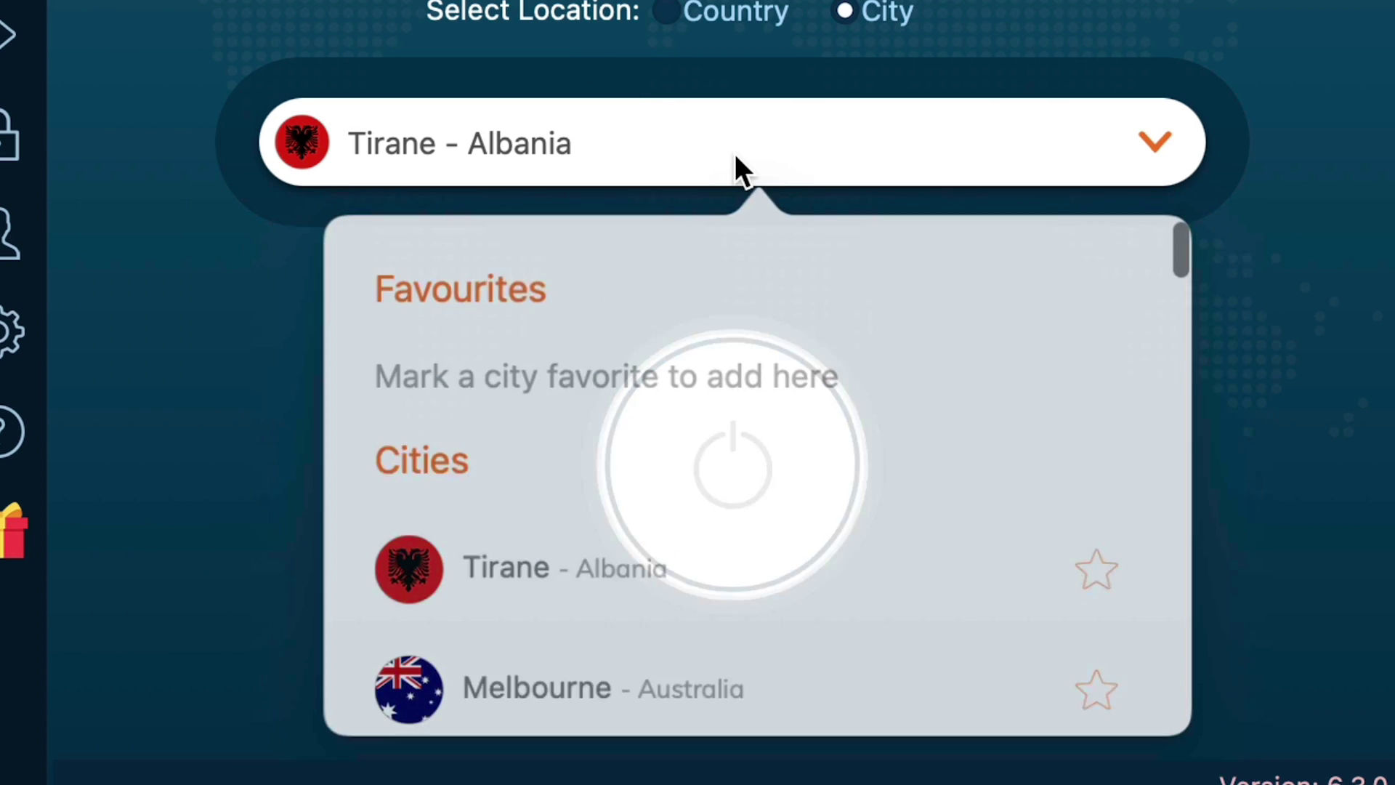
scroll(808, 573, "down", 10)
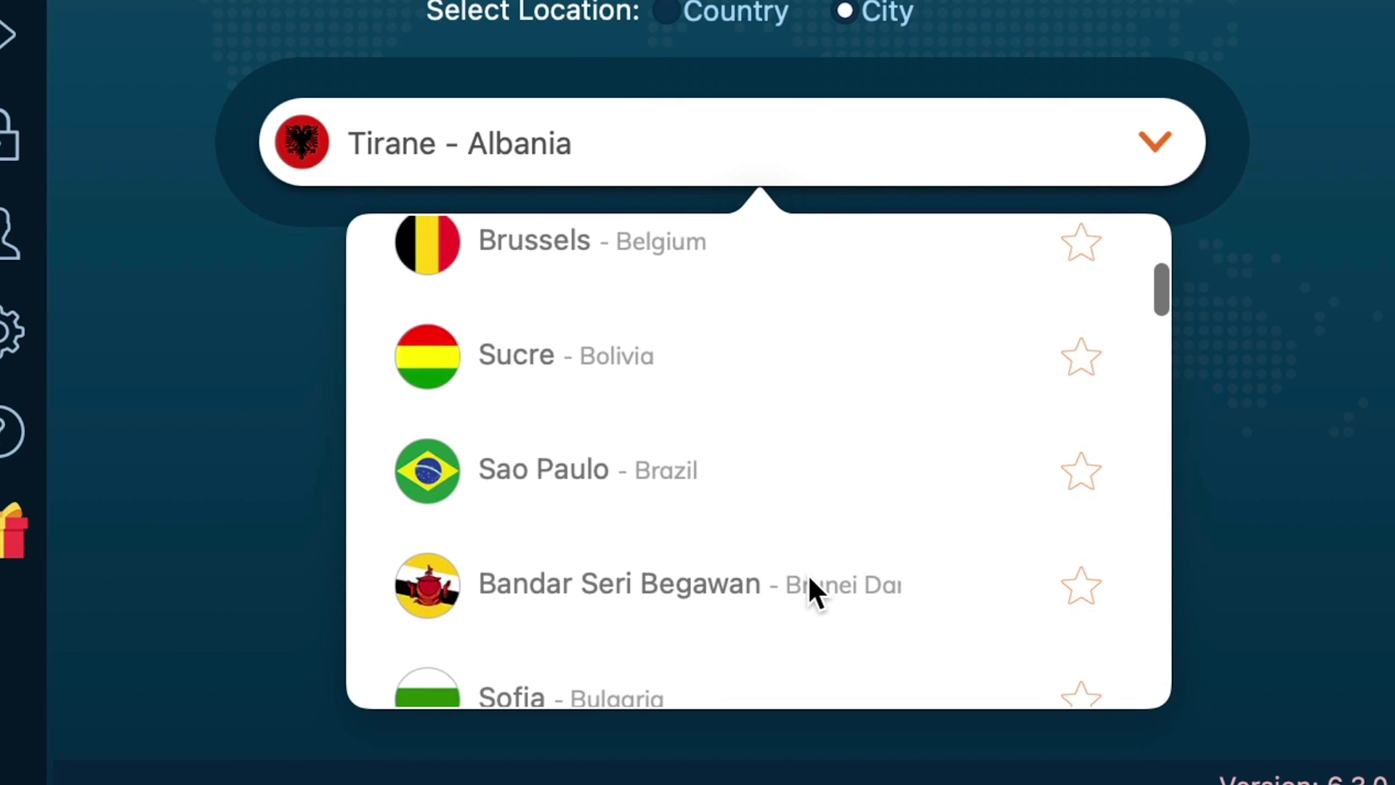
left_click(1081, 243)
- Browse the city list and close it, keeping Tirane - Albania as the location
scroll(787, 575, "down", 8)
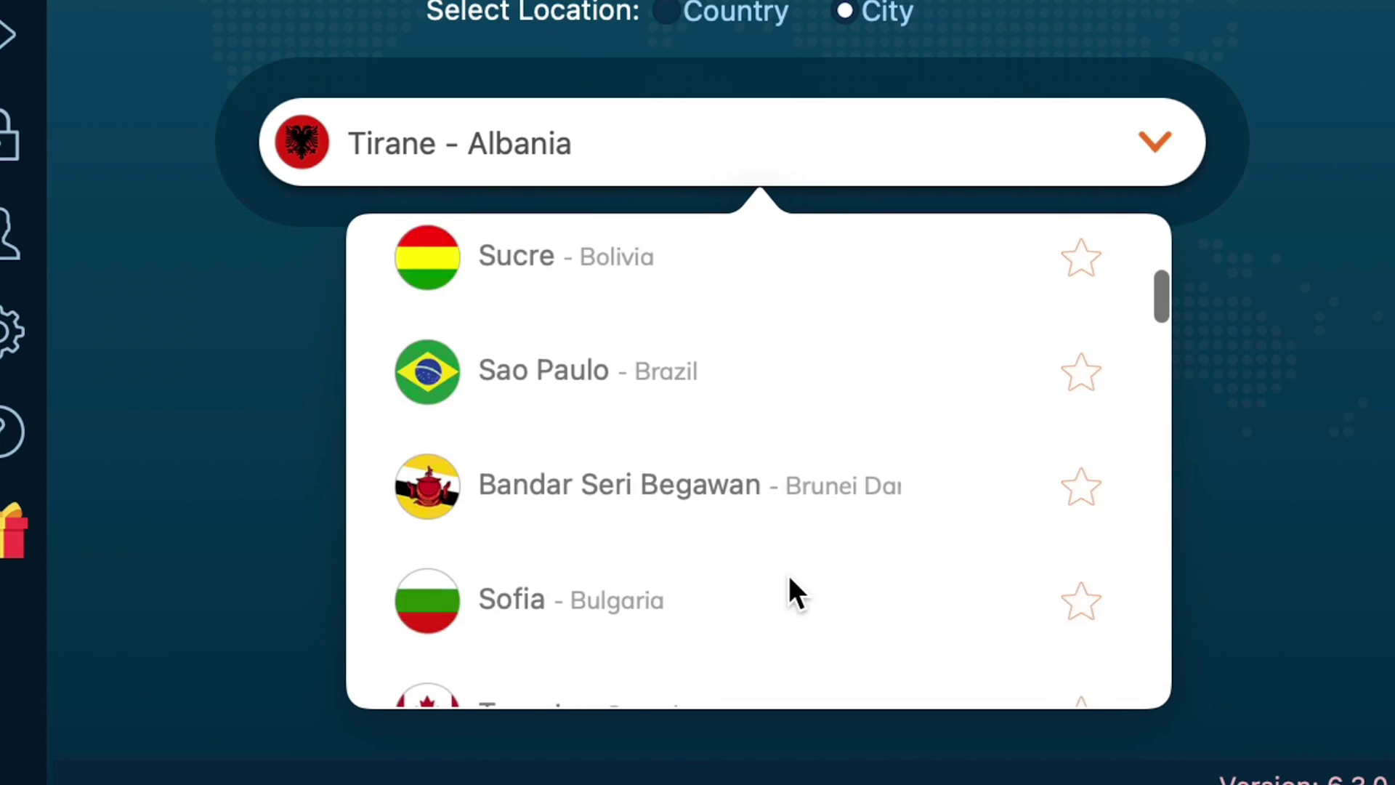
scroll(790, 579, "down", 20)
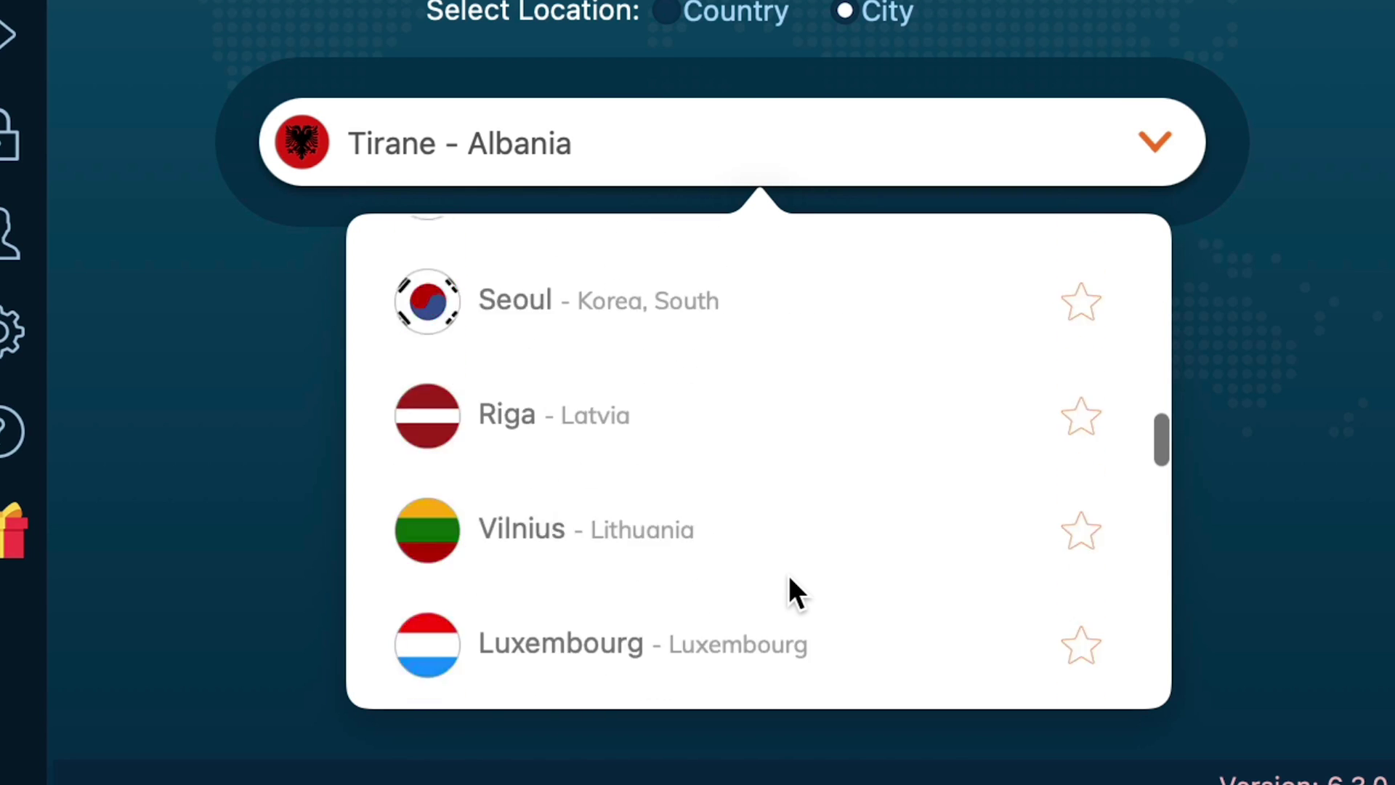
scroll(1012, 523, "up", 12)
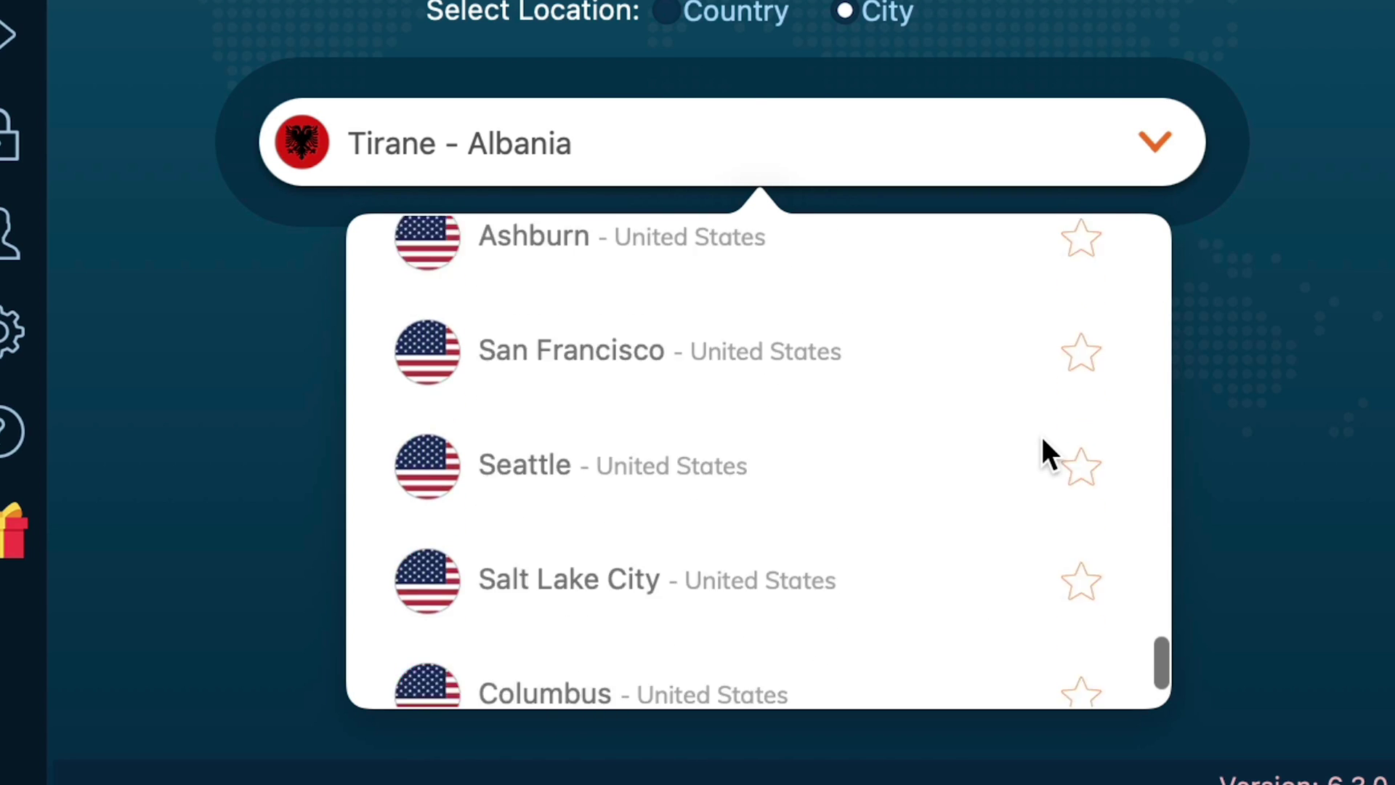
scroll(937, 486, "down", 1)
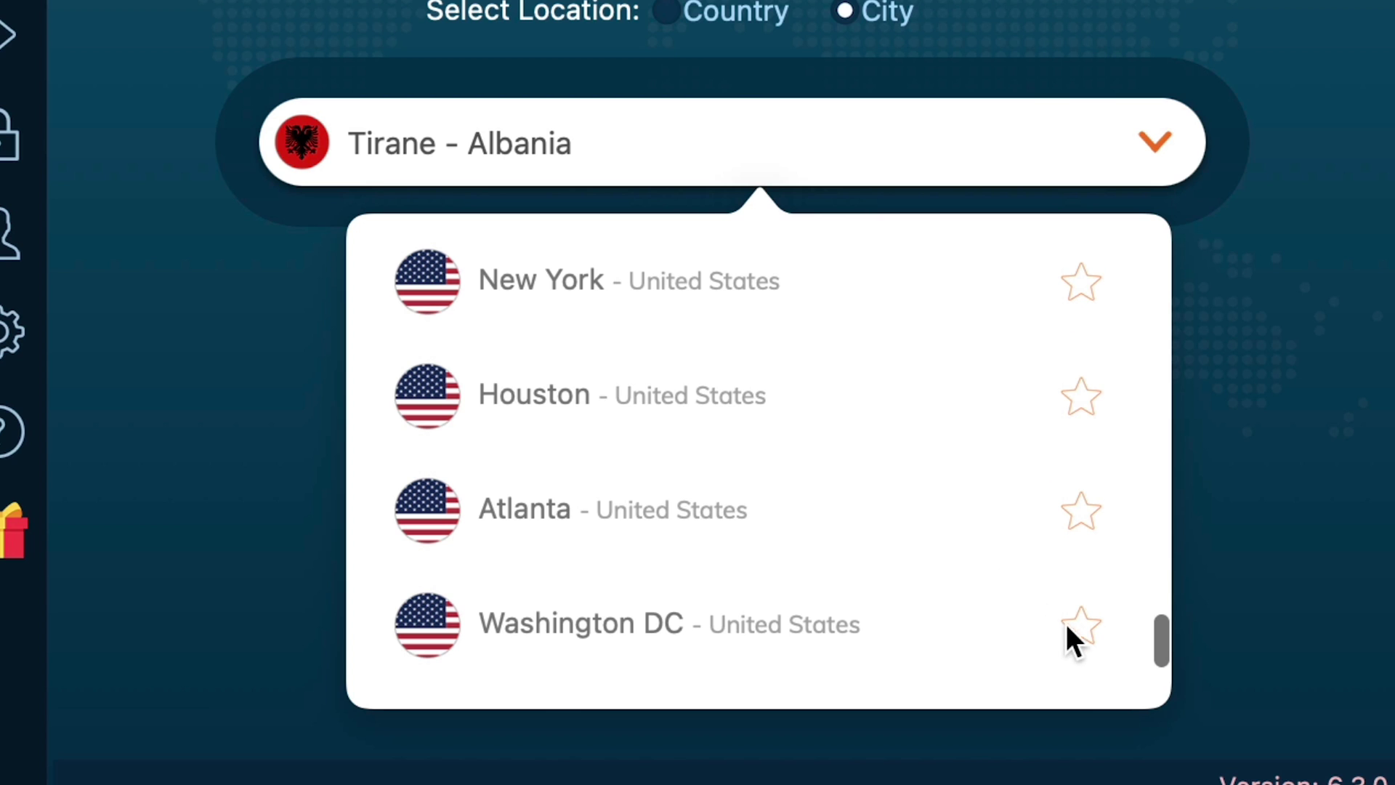
scroll(887, 508, "up", 5)
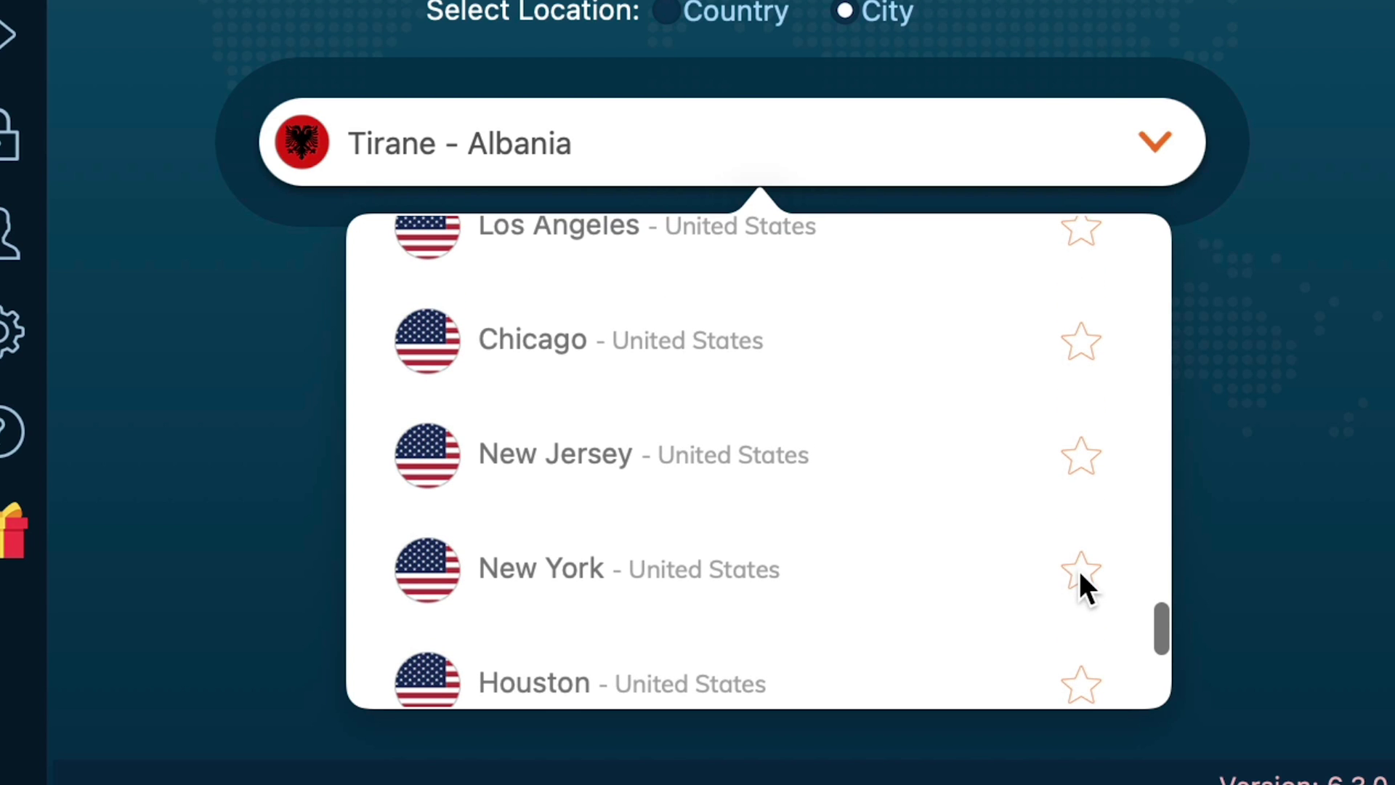
scroll(729, 414, "up", 10)
scroll(799, 411, "up", 5)
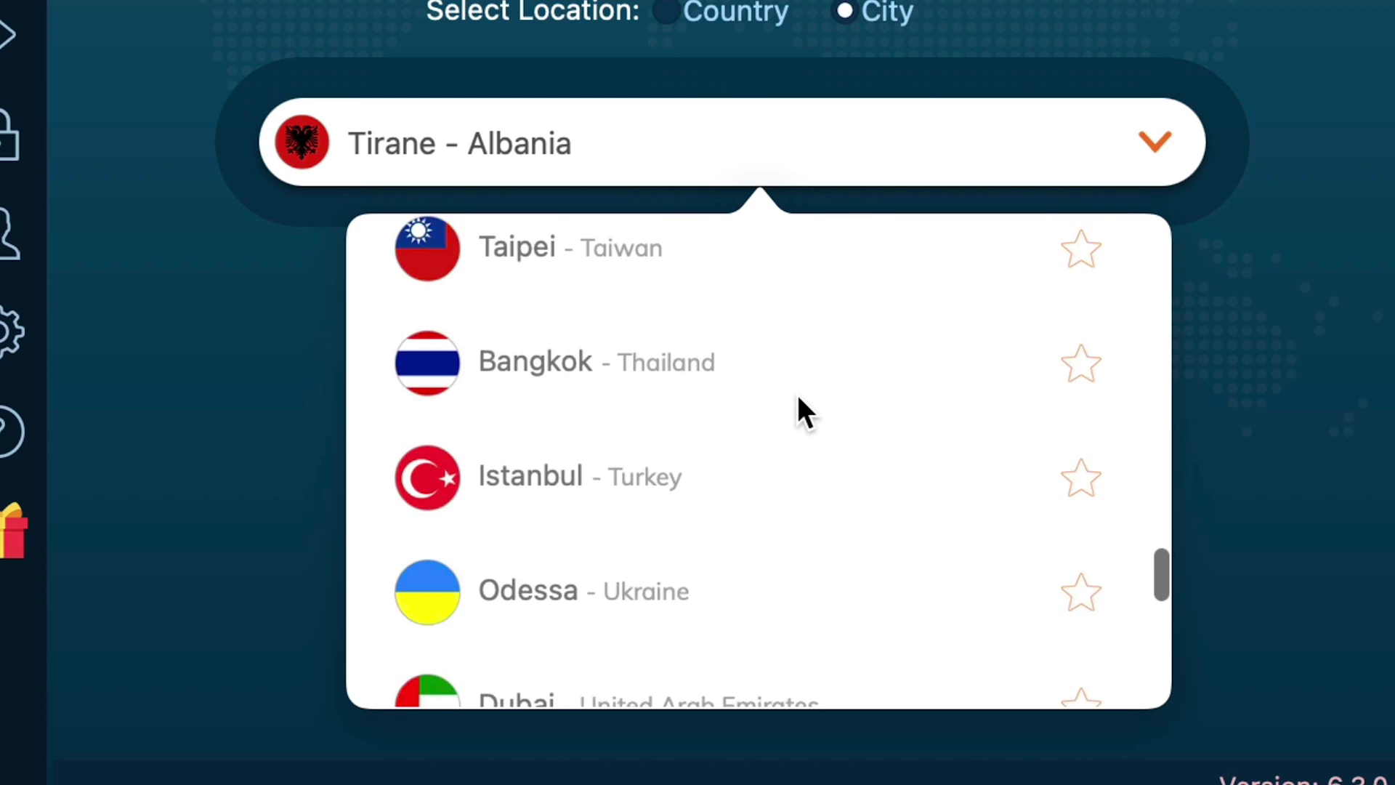
scroll(798, 399, "up", 15)
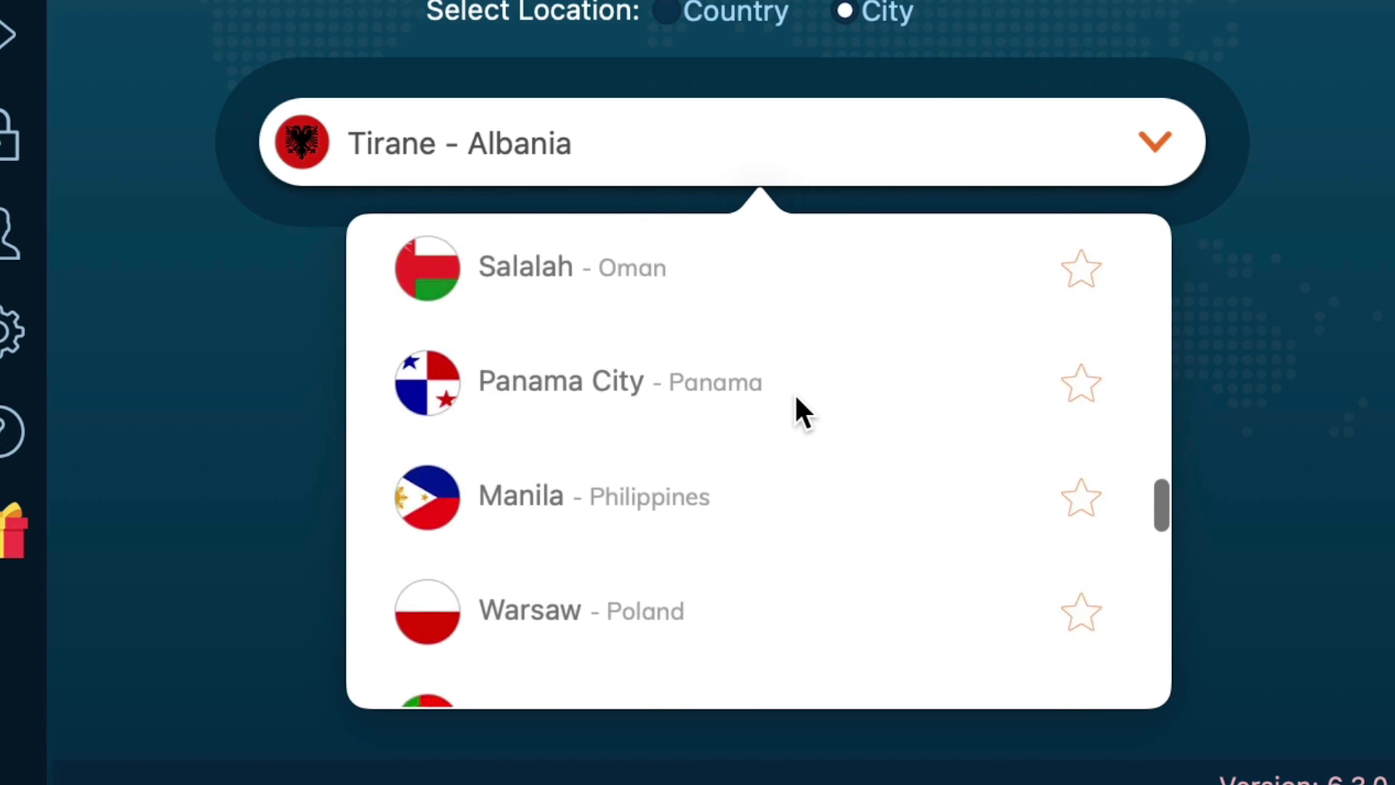
scroll(795, 395, "up", 10)
scroll(795, 395, "down", 2)
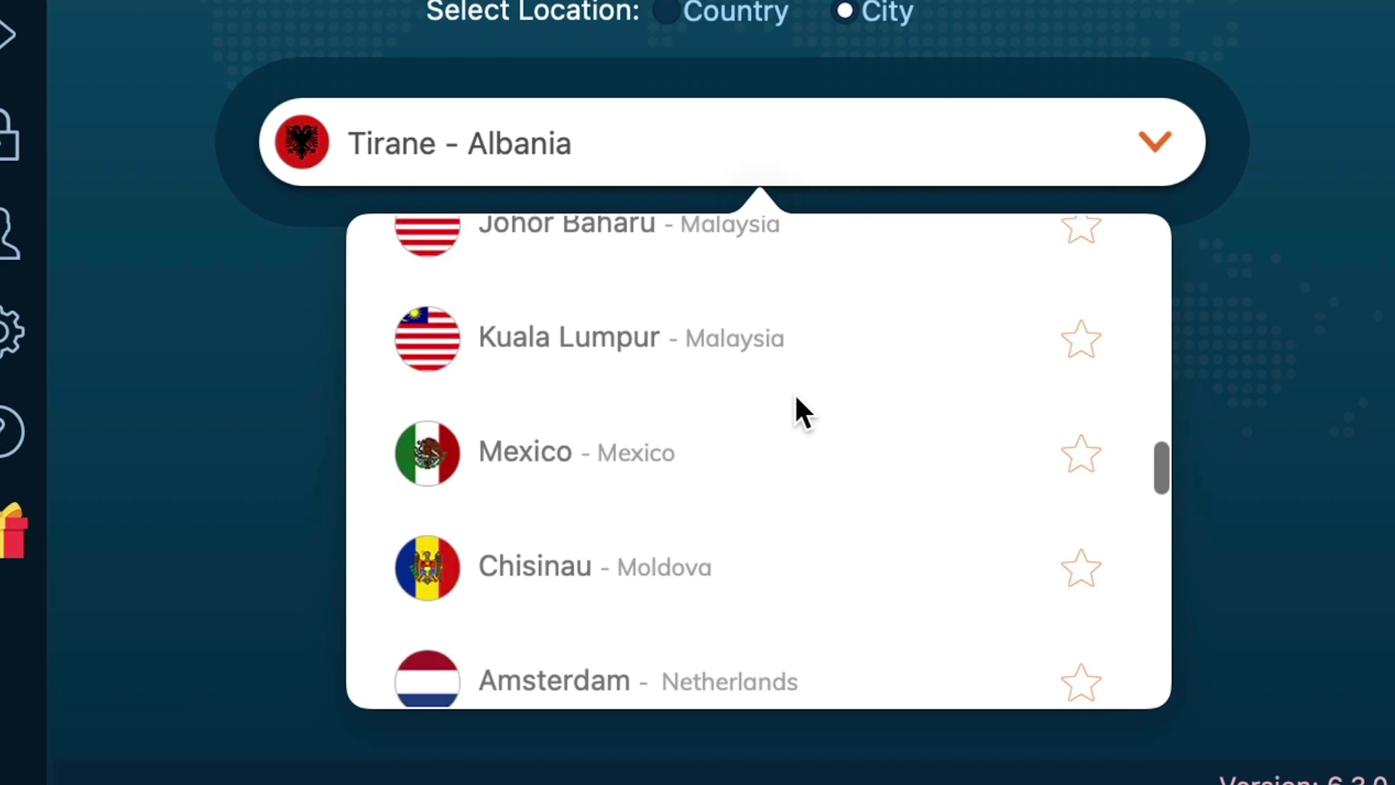
scroll(795, 394, "down", 4)
left_click(258, 443)
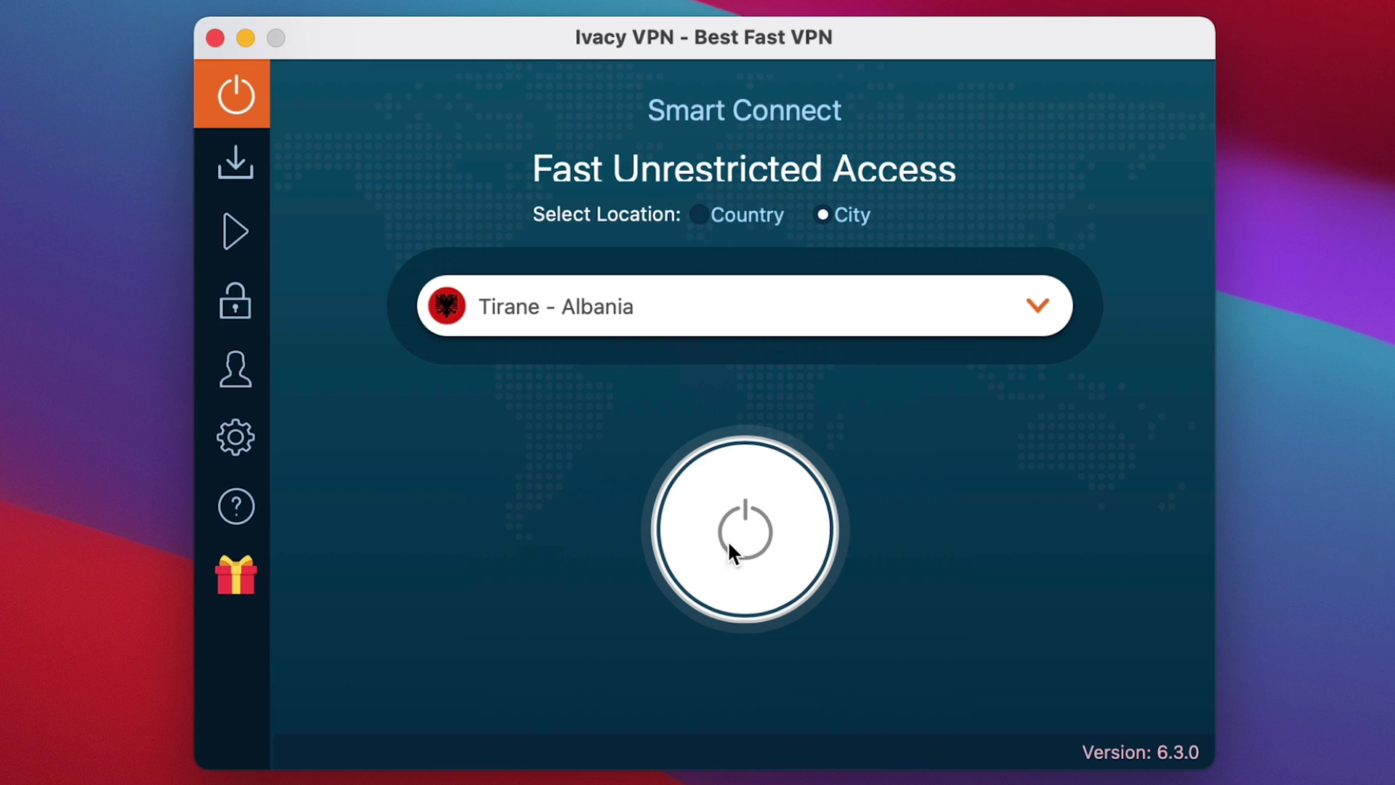
- Connect to United States via the Netflix US tile under Favourites on the Streaming page
mouse_move(236, 231)
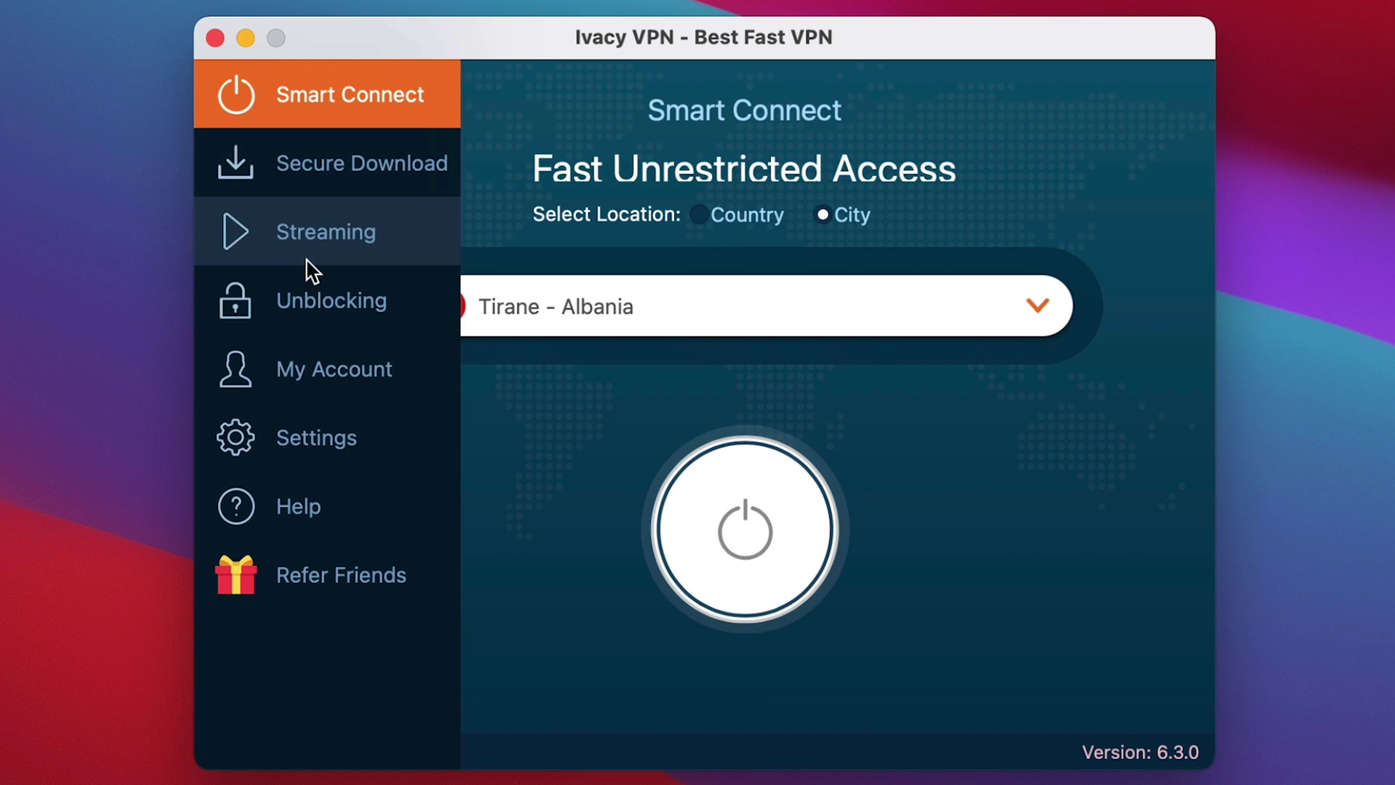
left_click(306, 243)
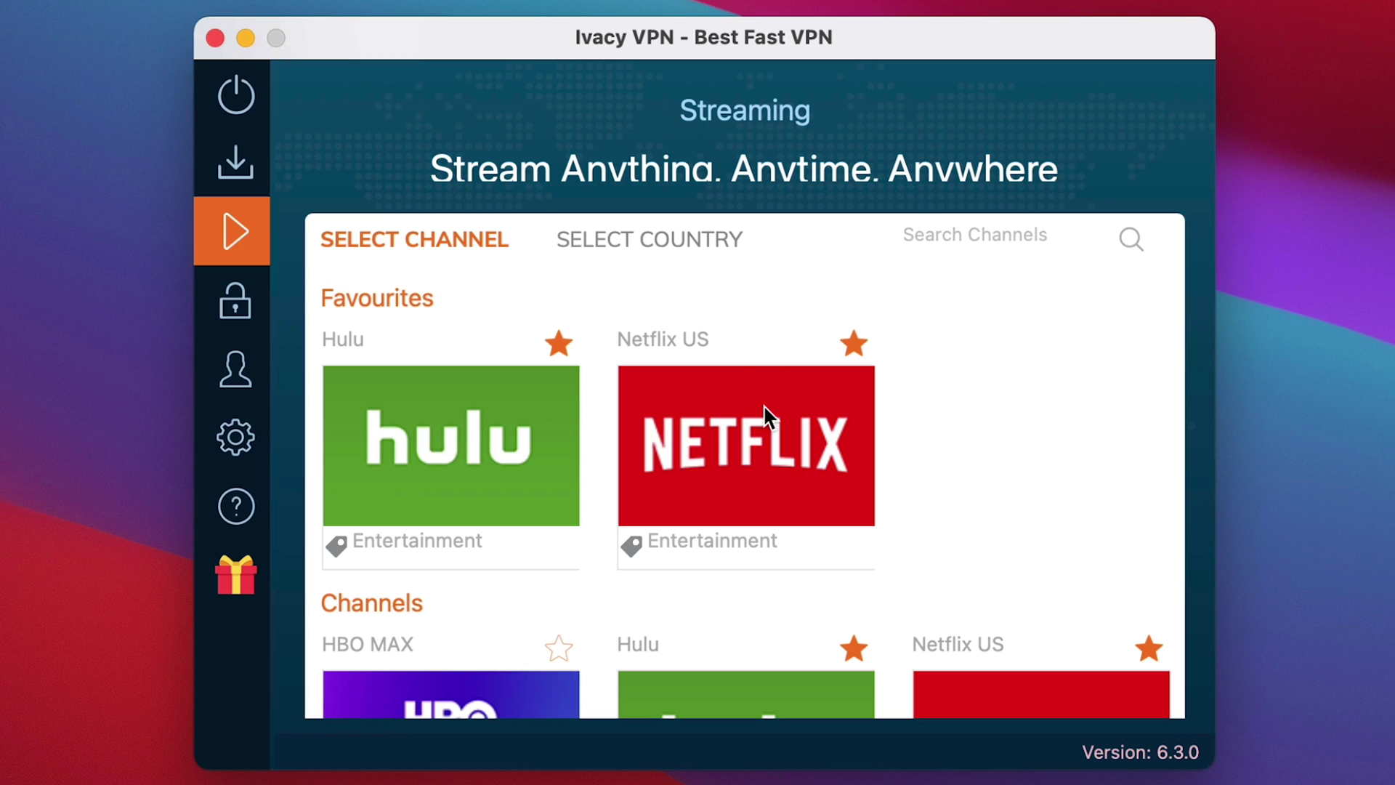
left_click(725, 465)
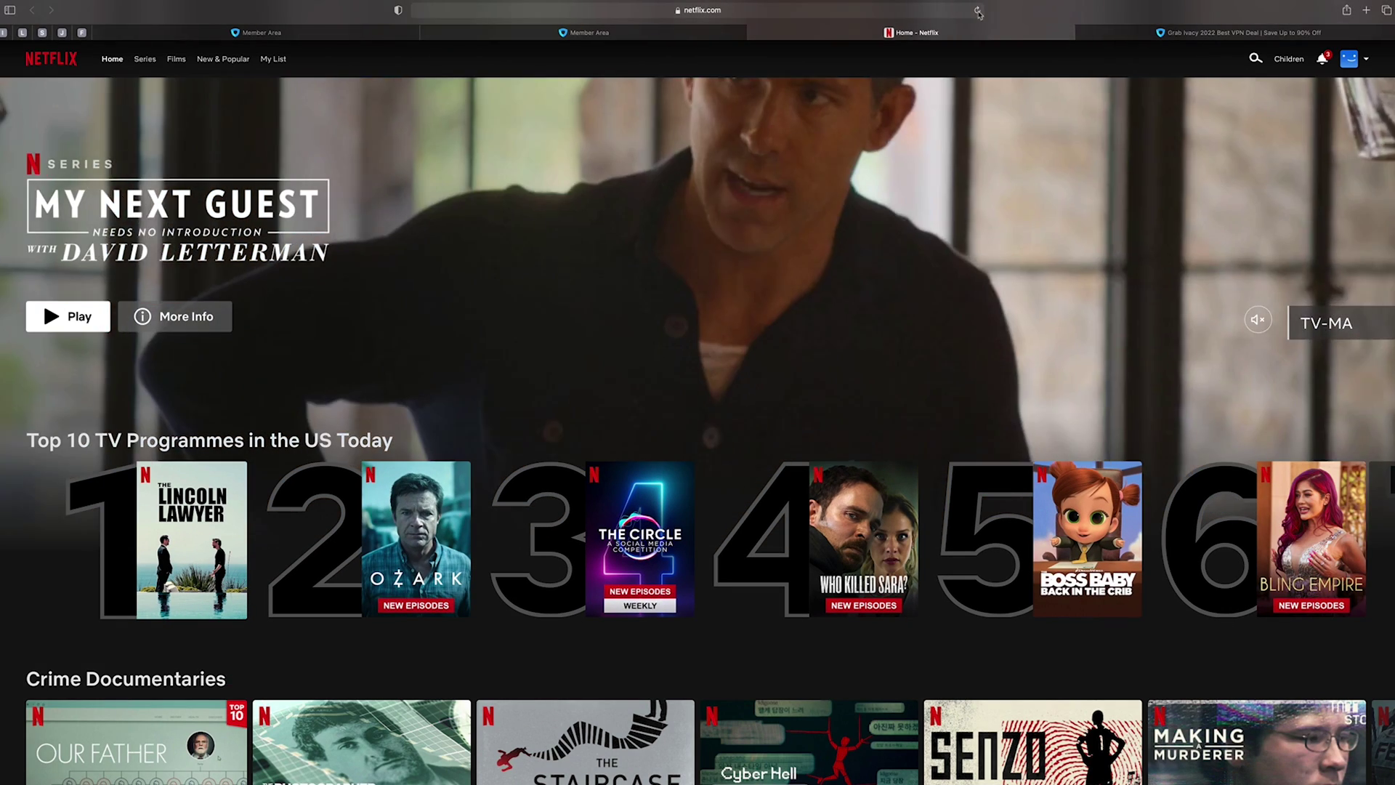
- Reload Netflix and scroll to the Top 10 TV Programmes in the UK row
left_click(978, 11)
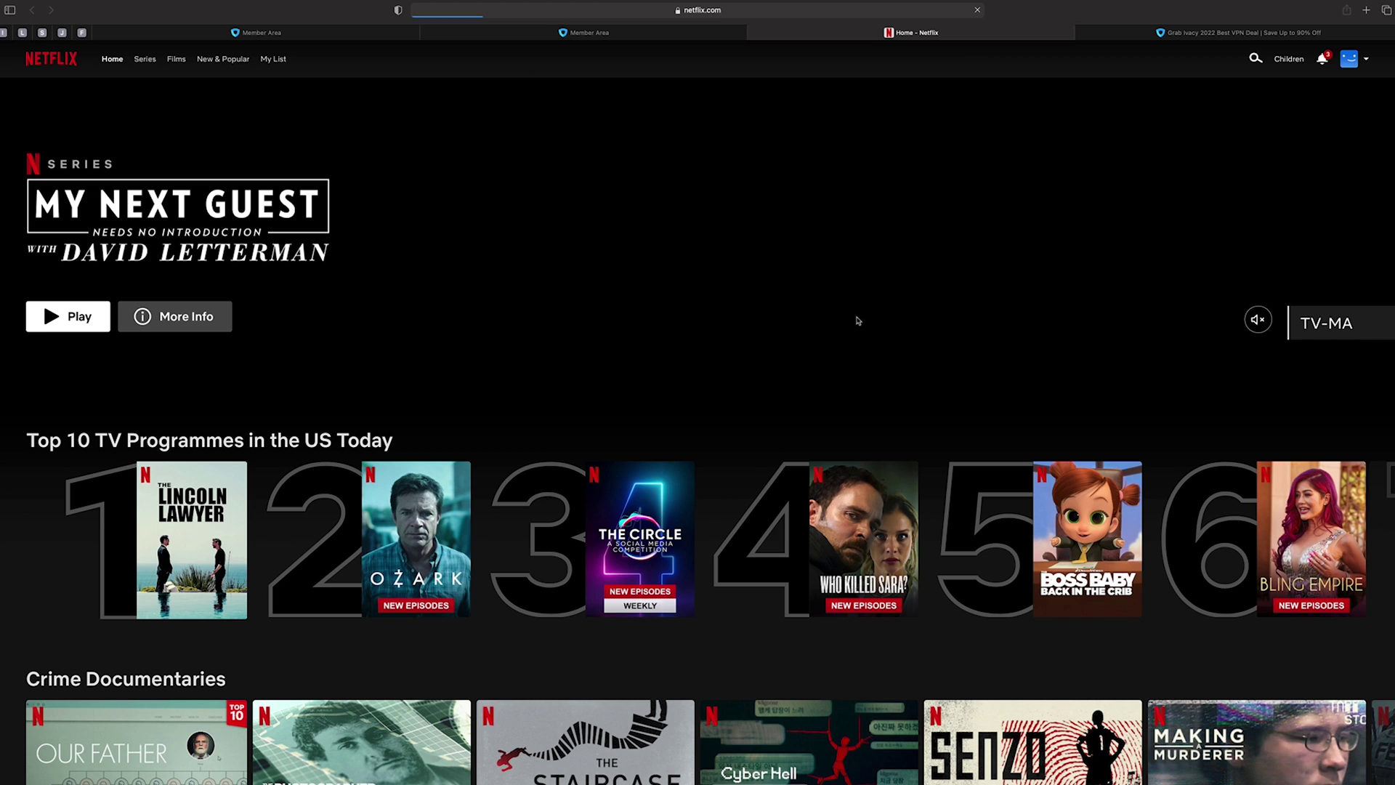
scroll(680, 356, "down", 4)
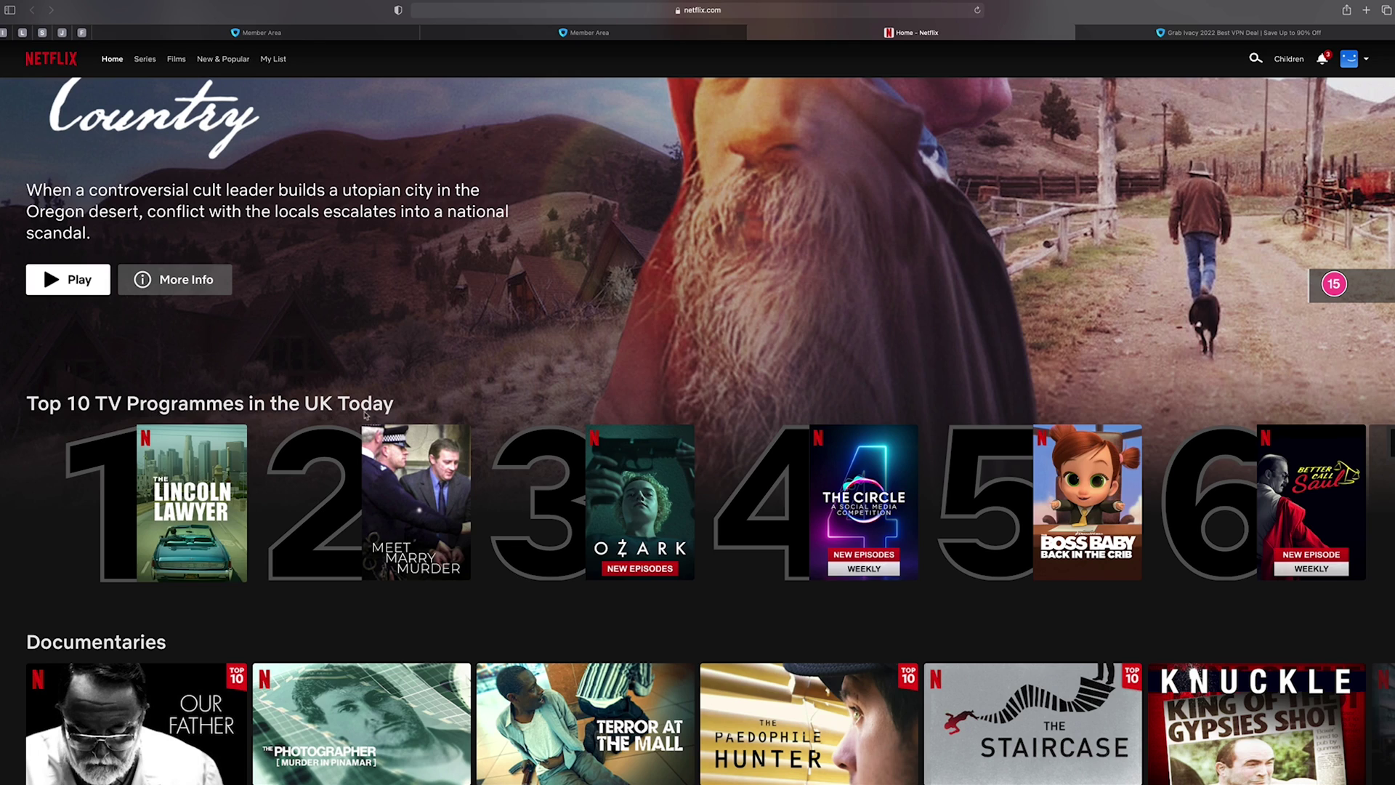
mouse_move(486, 771)
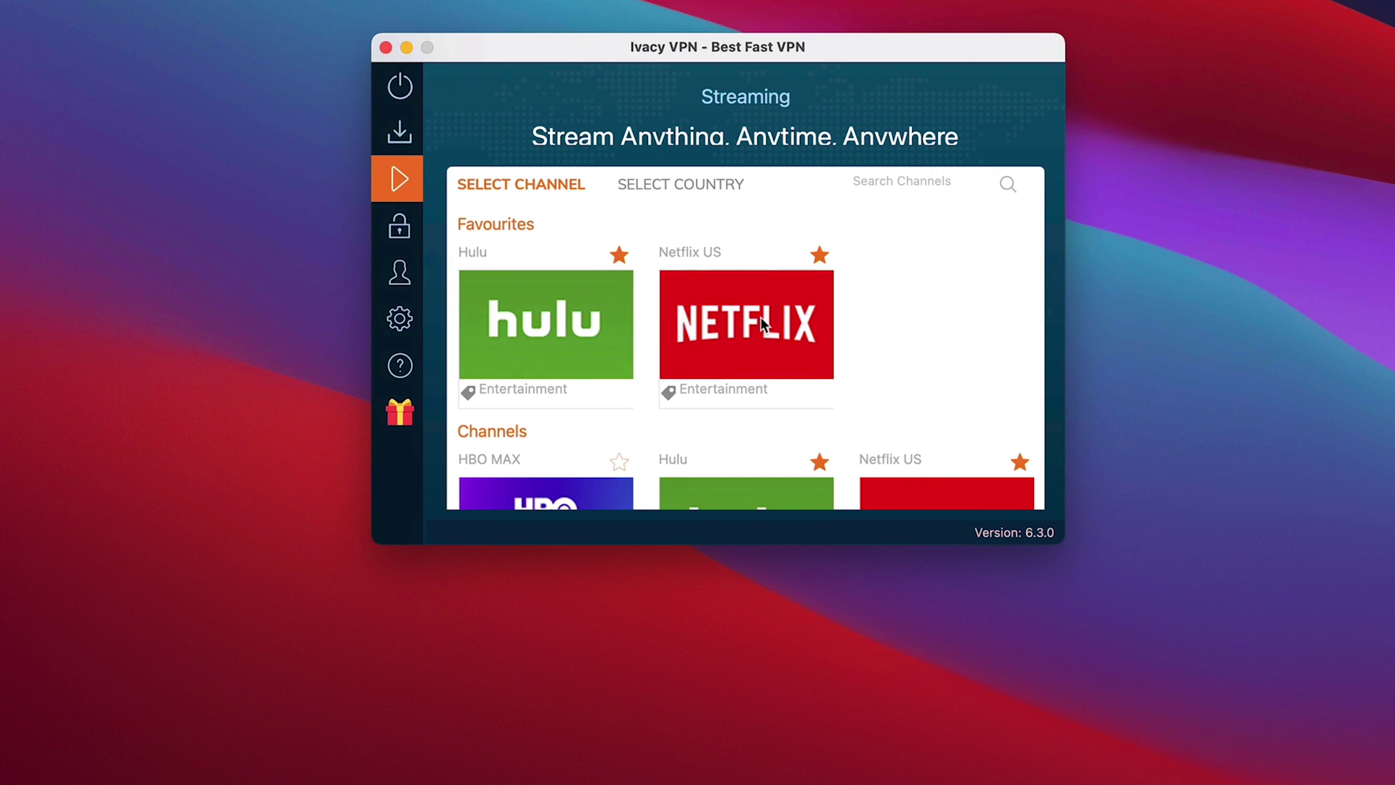
- Reconnect via the Netflix US tile, check the US Top 10, then close the Grab Ivacy tab
left_click(763, 323)
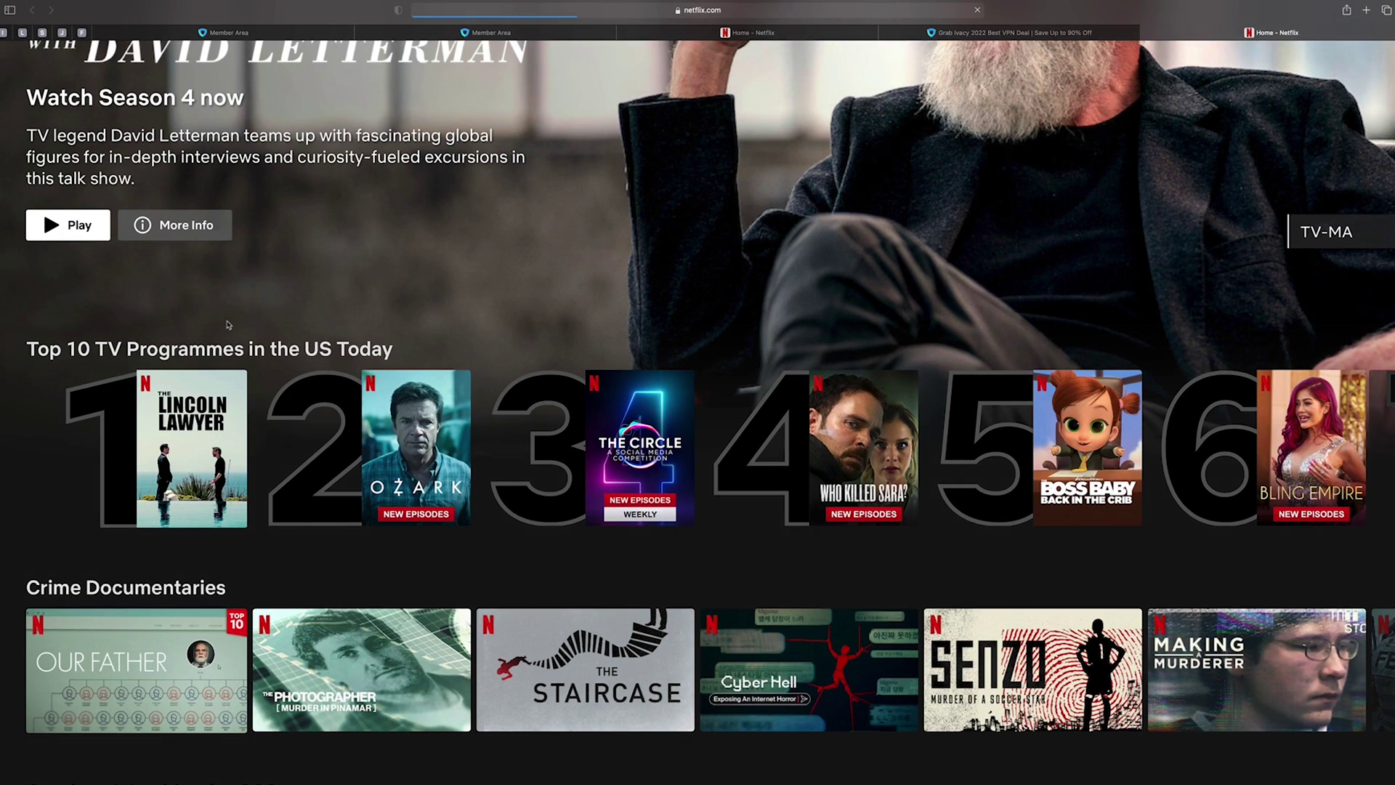
scroll(847, 84, "up", 5)
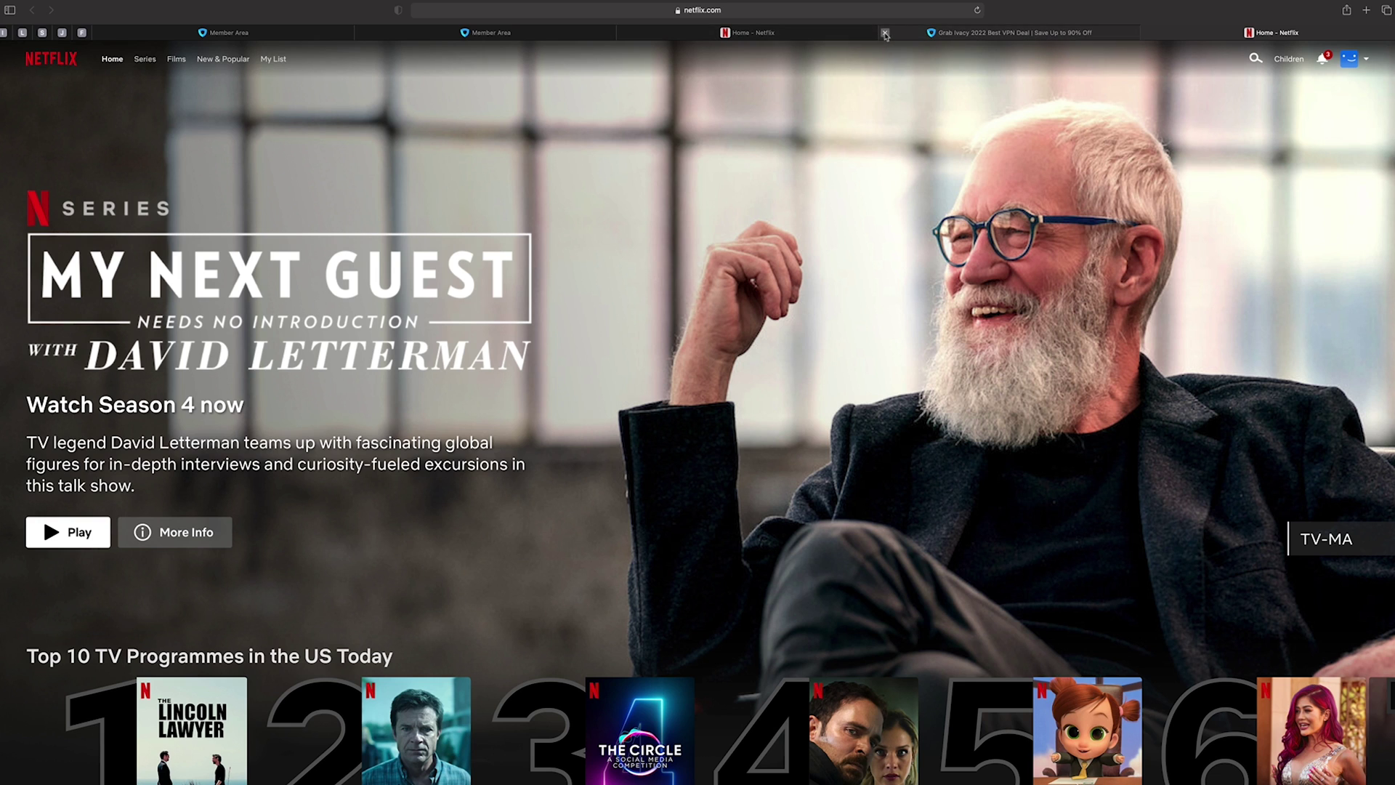
left_click(885, 33)
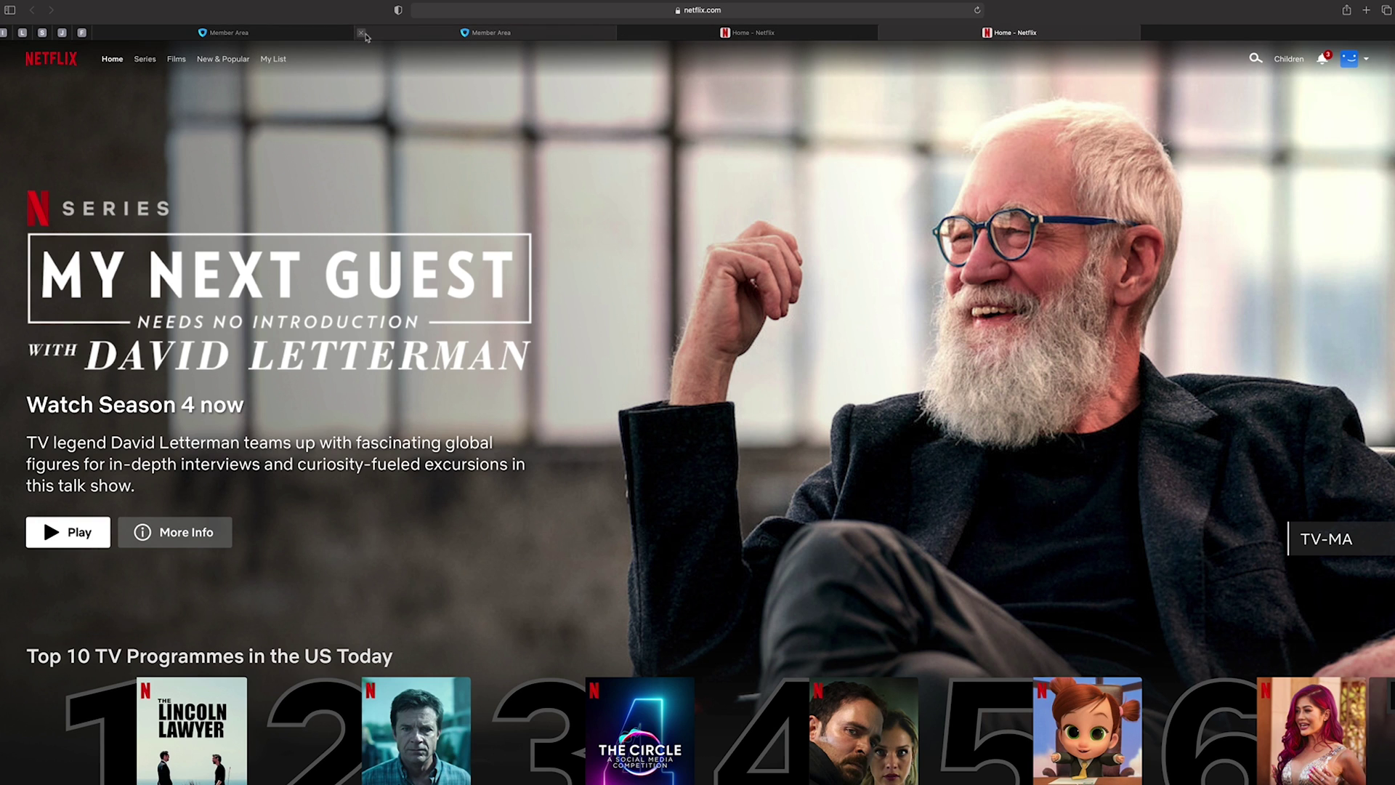
left_click(407, 38)
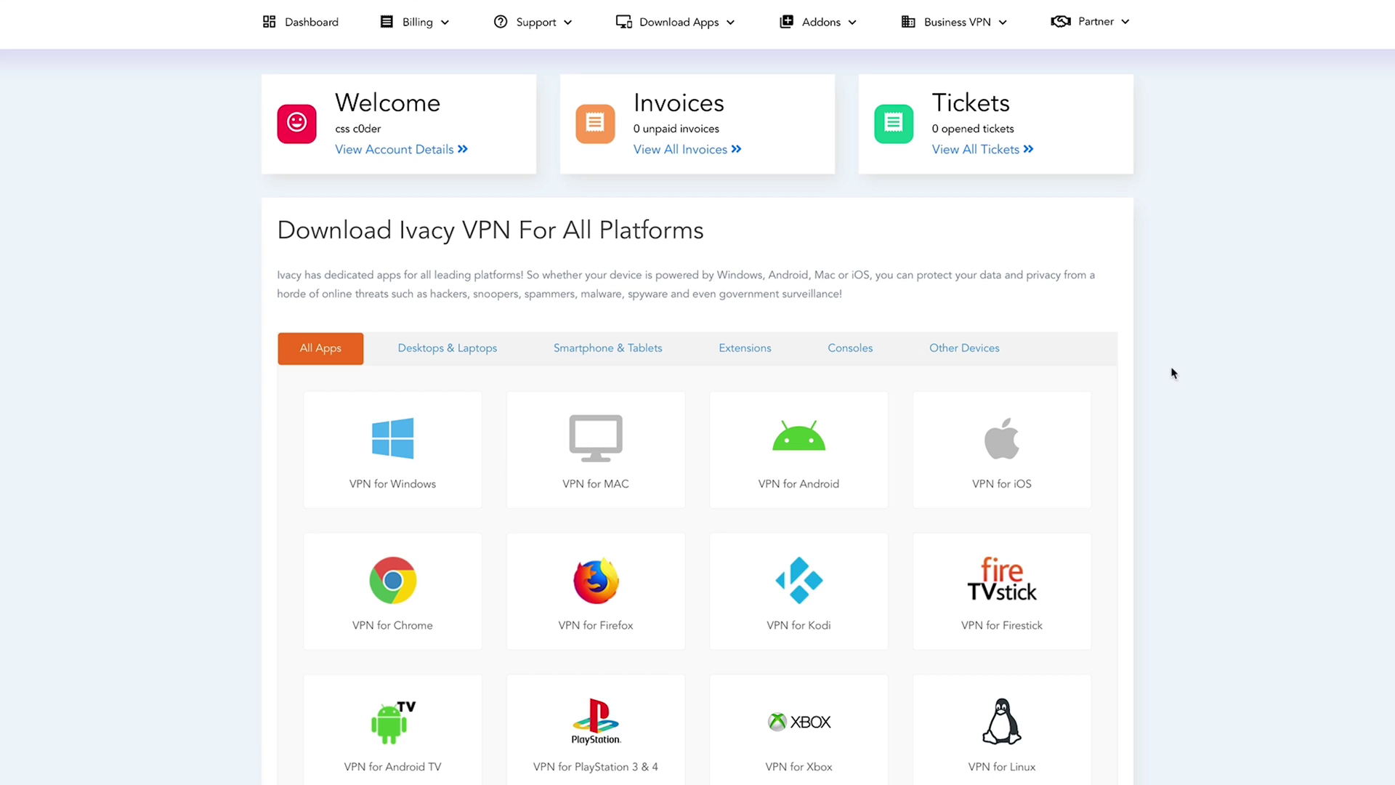
- From the support options, go to the Mac guides and open 'How To Setup Ivacy VPN Manually on Mac'
left_click(535, 24)
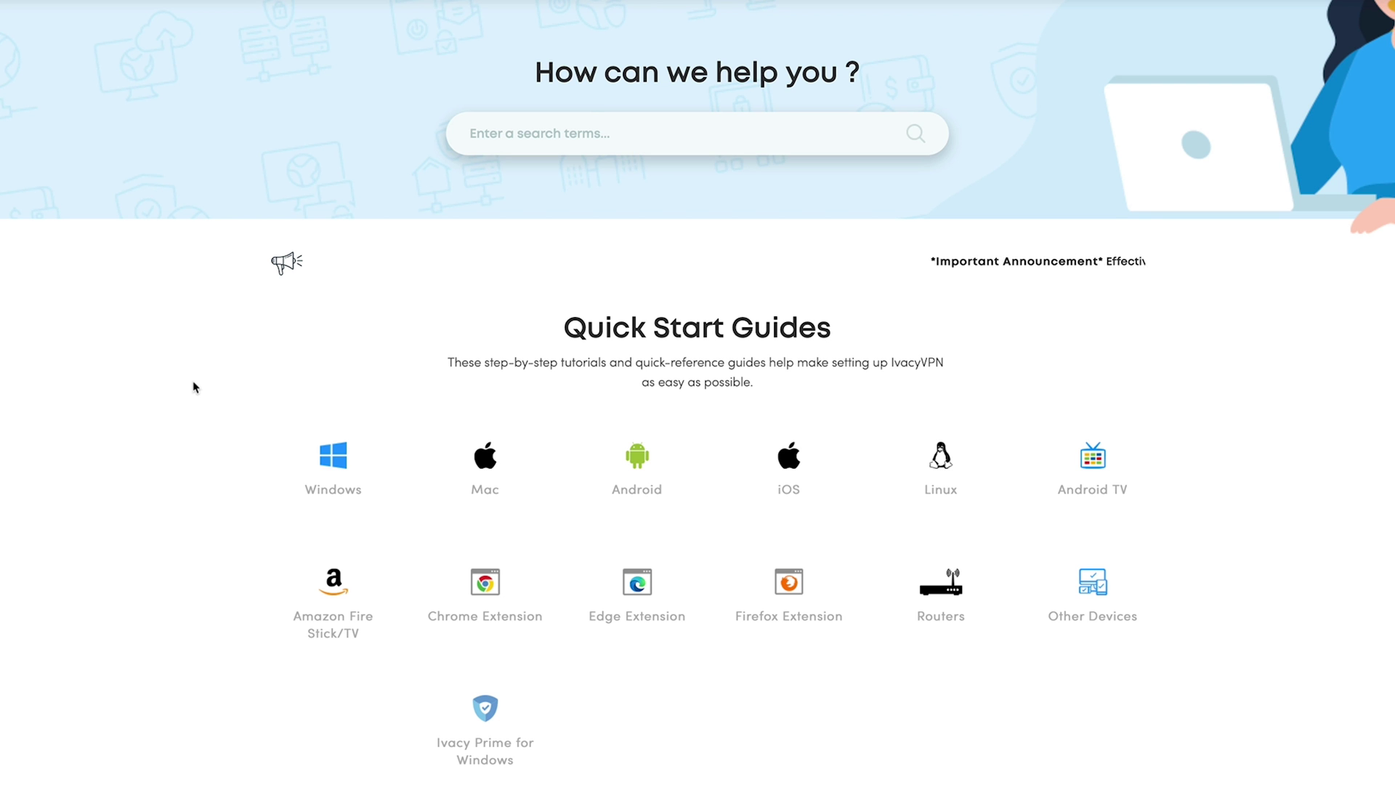
left_click_drag(209, 378, 1115, 738)
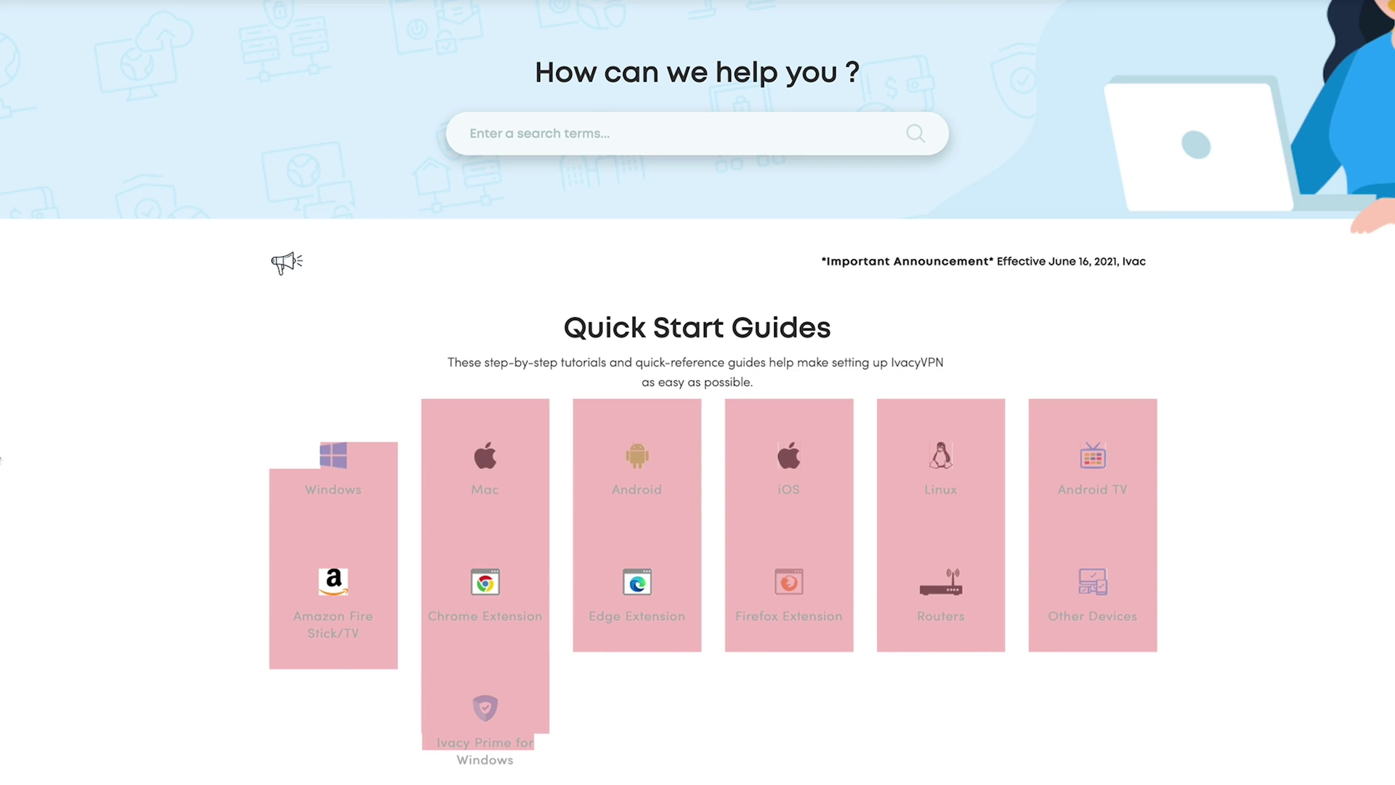
left_click(253, 489)
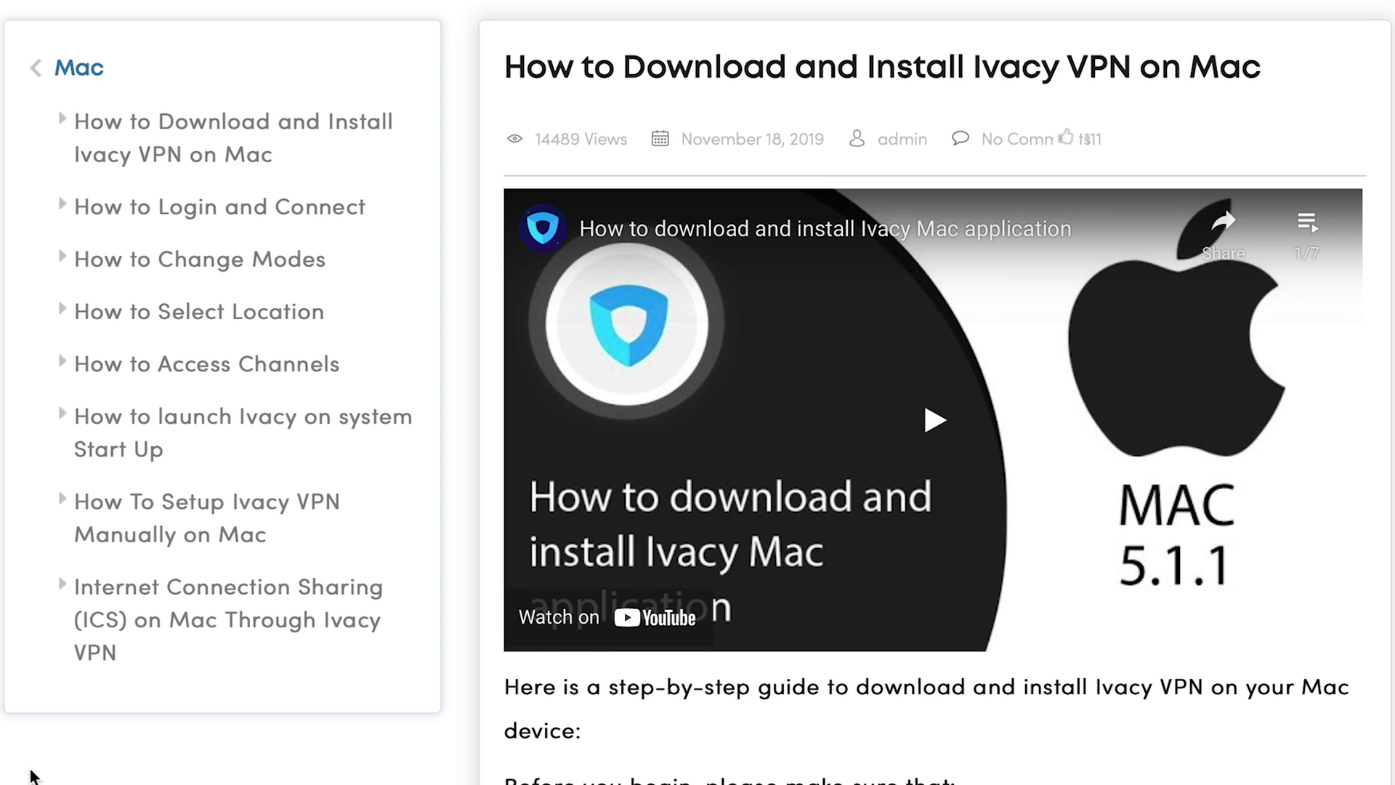
scroll(935, 407, "down", 5)
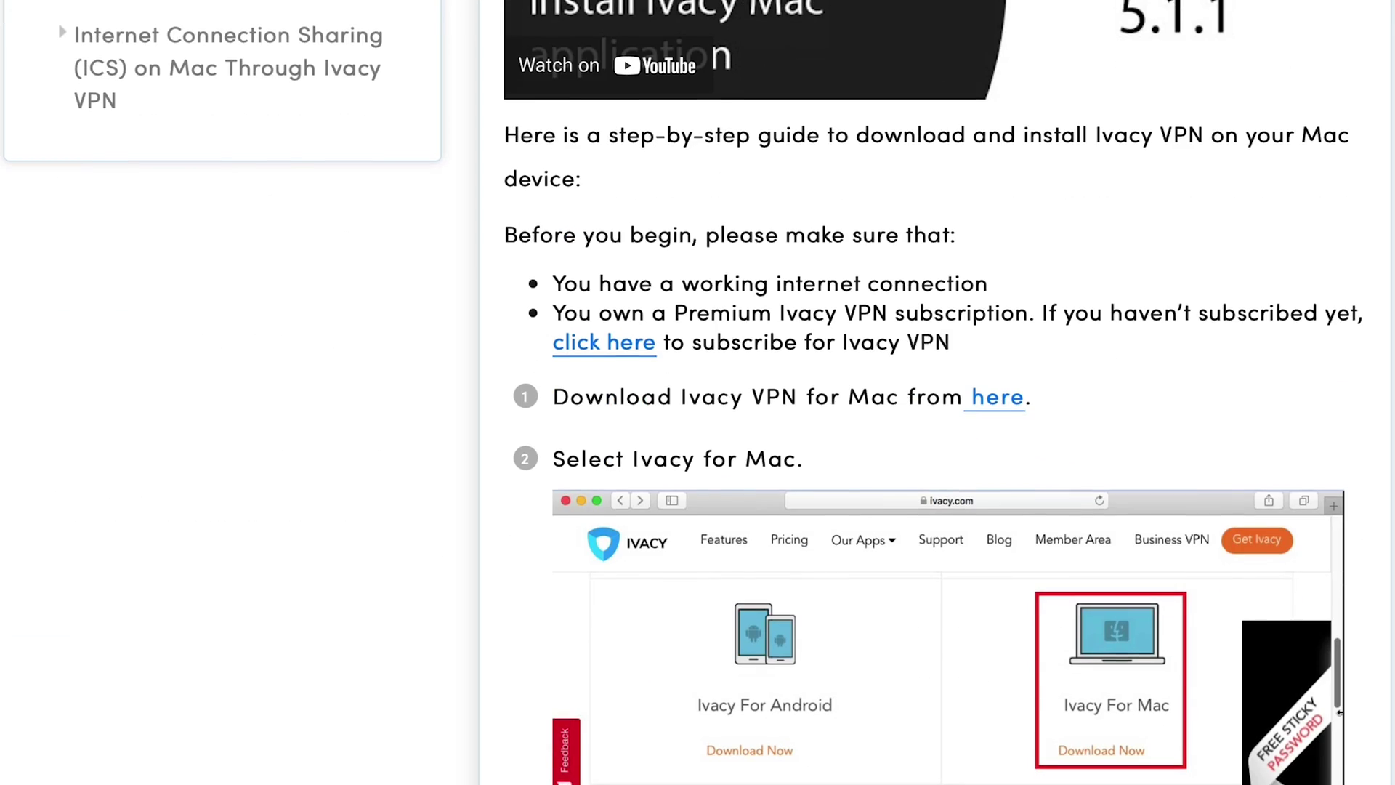
scroll(936, 407, "up", 4)
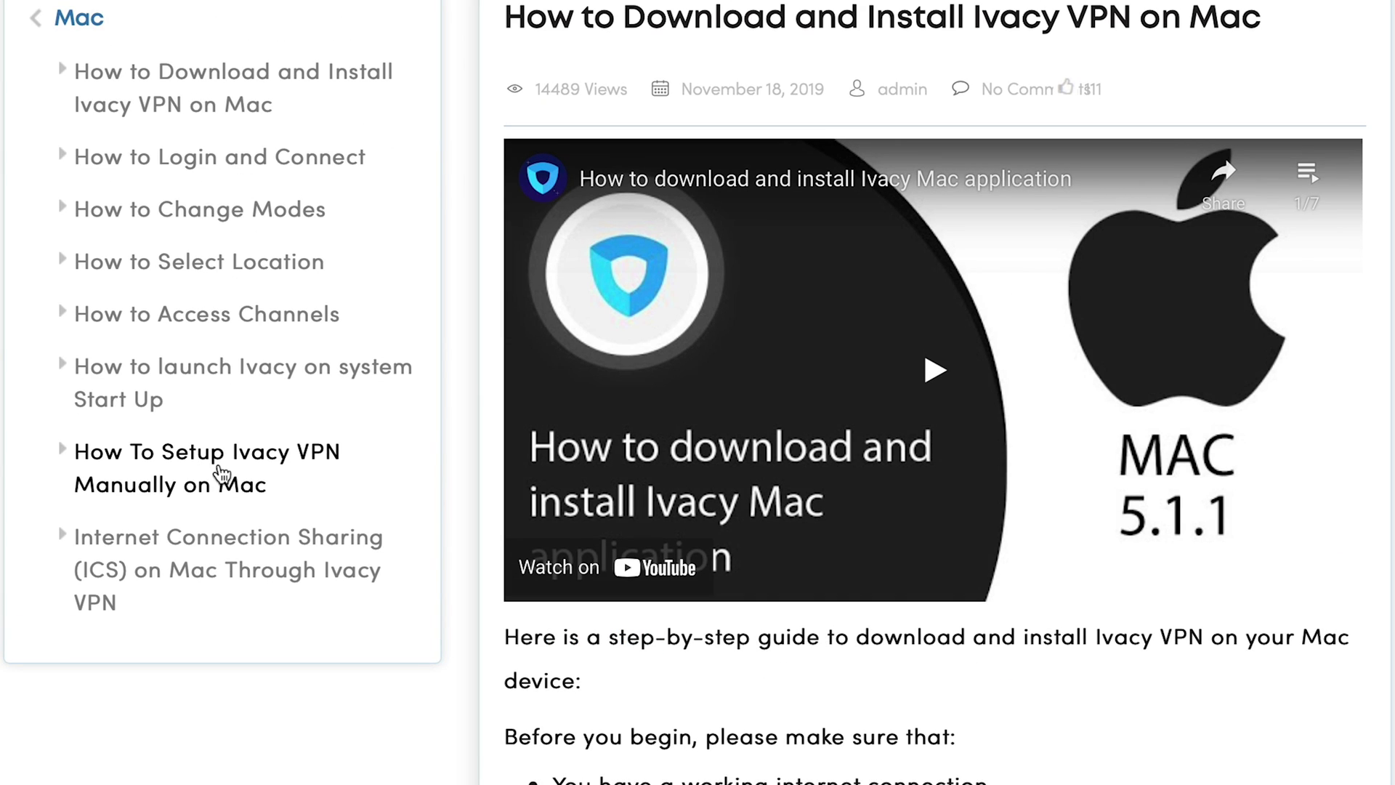
left_click(298, 476)
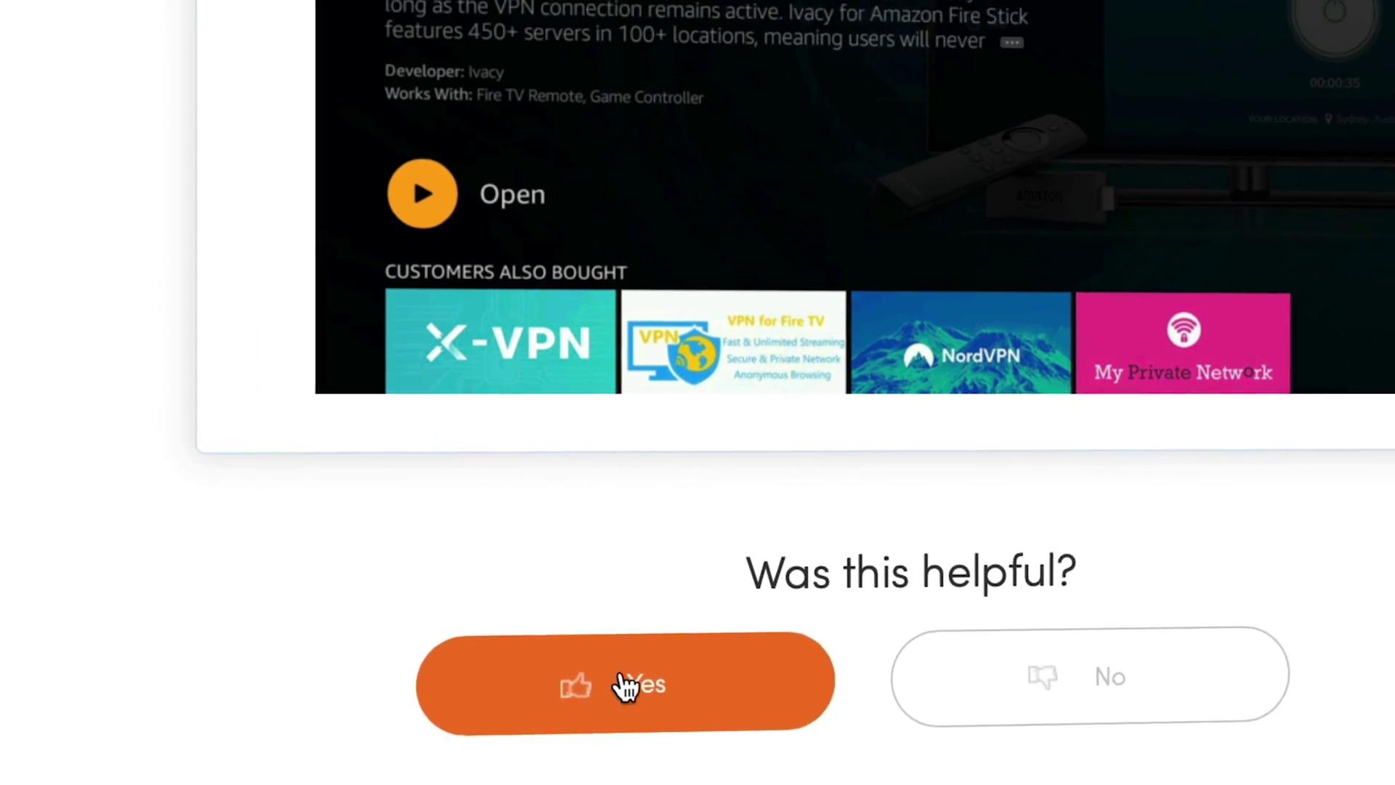
- Answer the article's 'Was this helpful?' feedback prompt
left_click(625, 685)
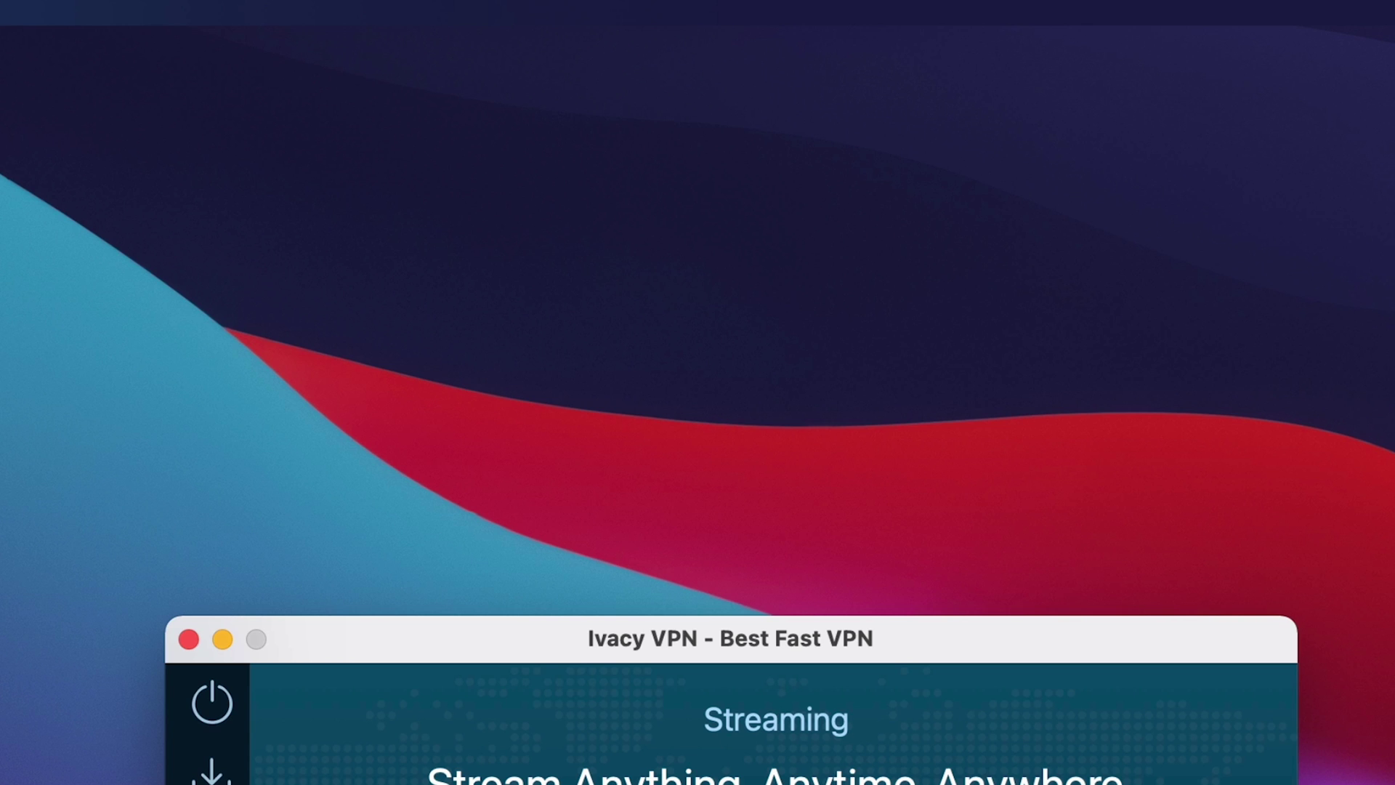
- Choose Smart Connect mode in the Ivacy VPN sidebar
mouse_move(364, 694)
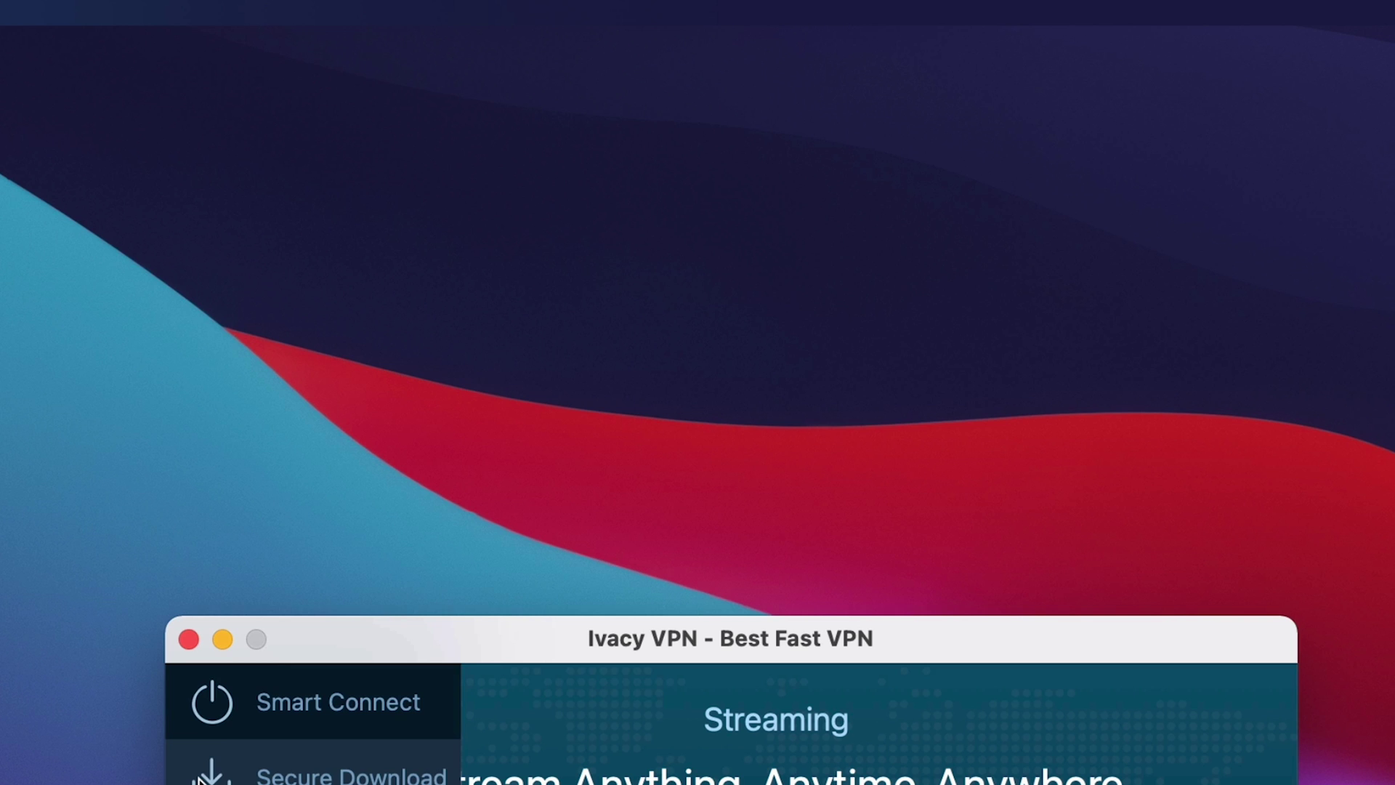
left_click(361, 702)
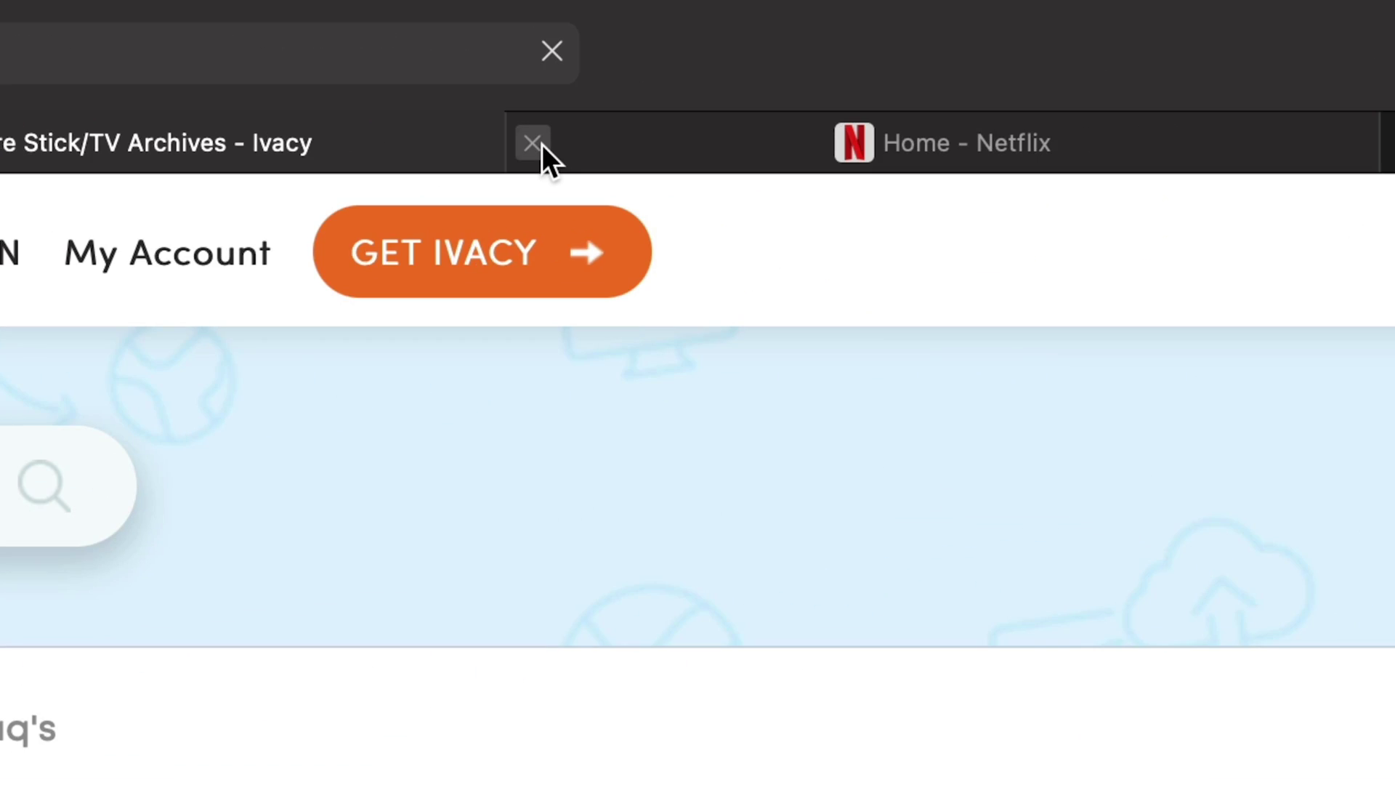
- Close the old Netflix tab and load netflix.com in a new tab
left_click(541, 144)
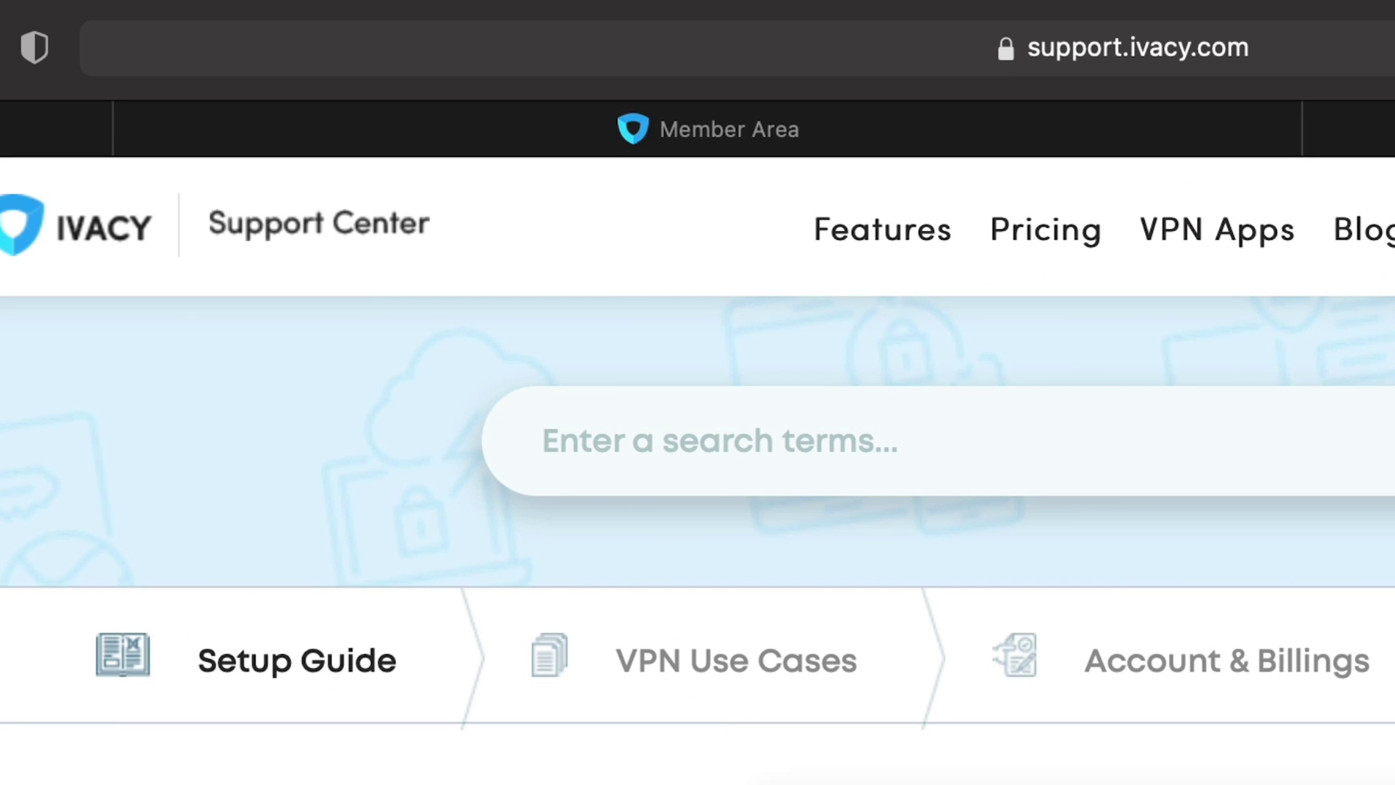
key("super+t")
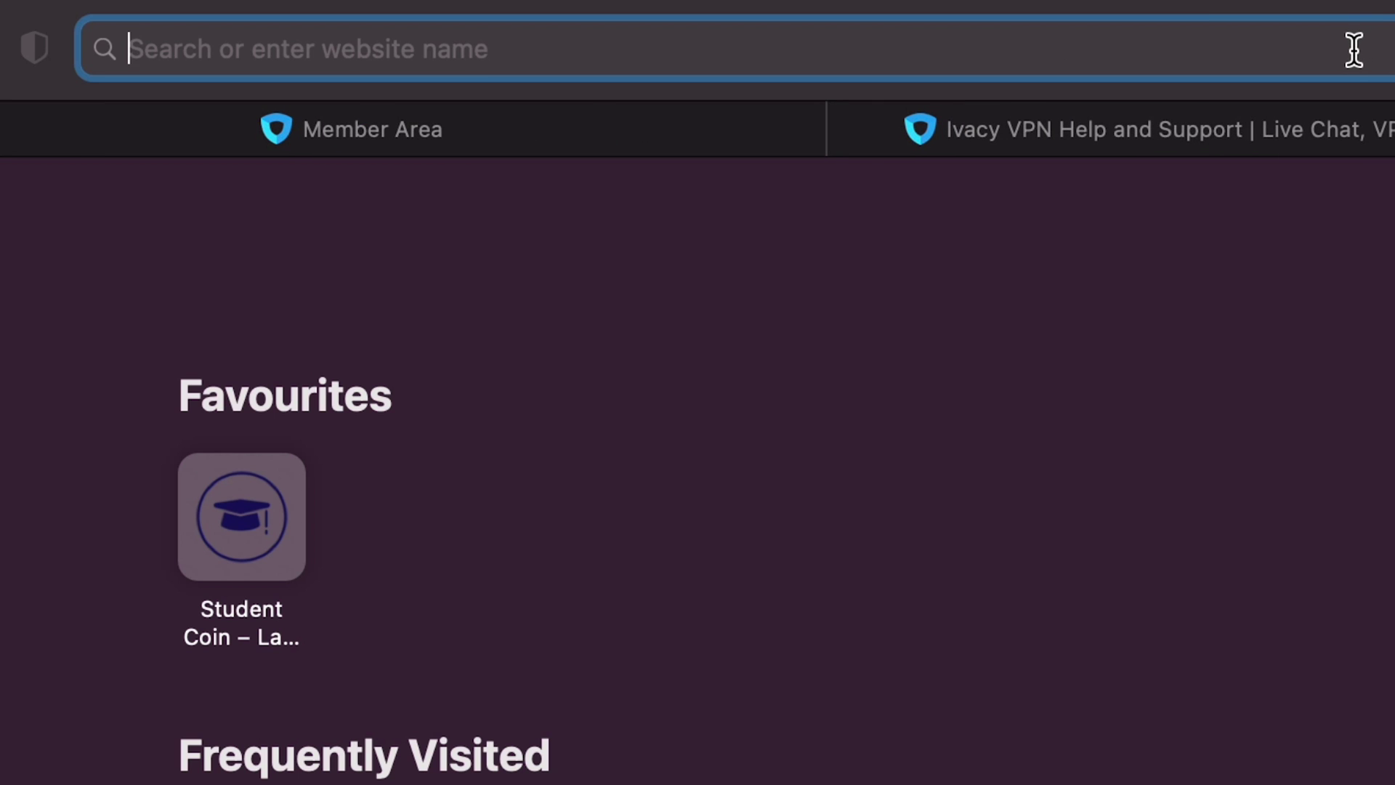
type("net")
key("Return")
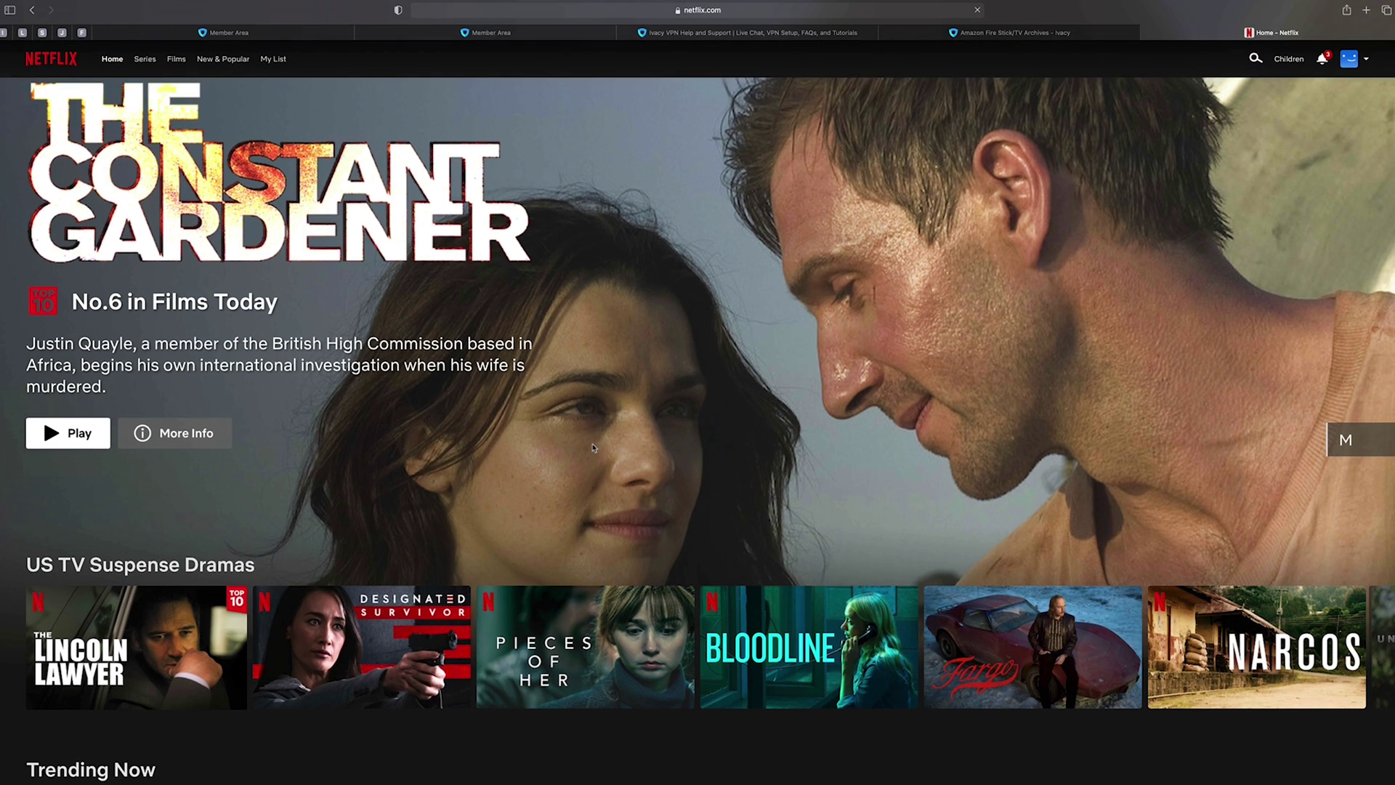
- Scroll the Netflix home page down to the Top 10 TV Programmes in Australia row
scroll(585, 447, "down", 7)
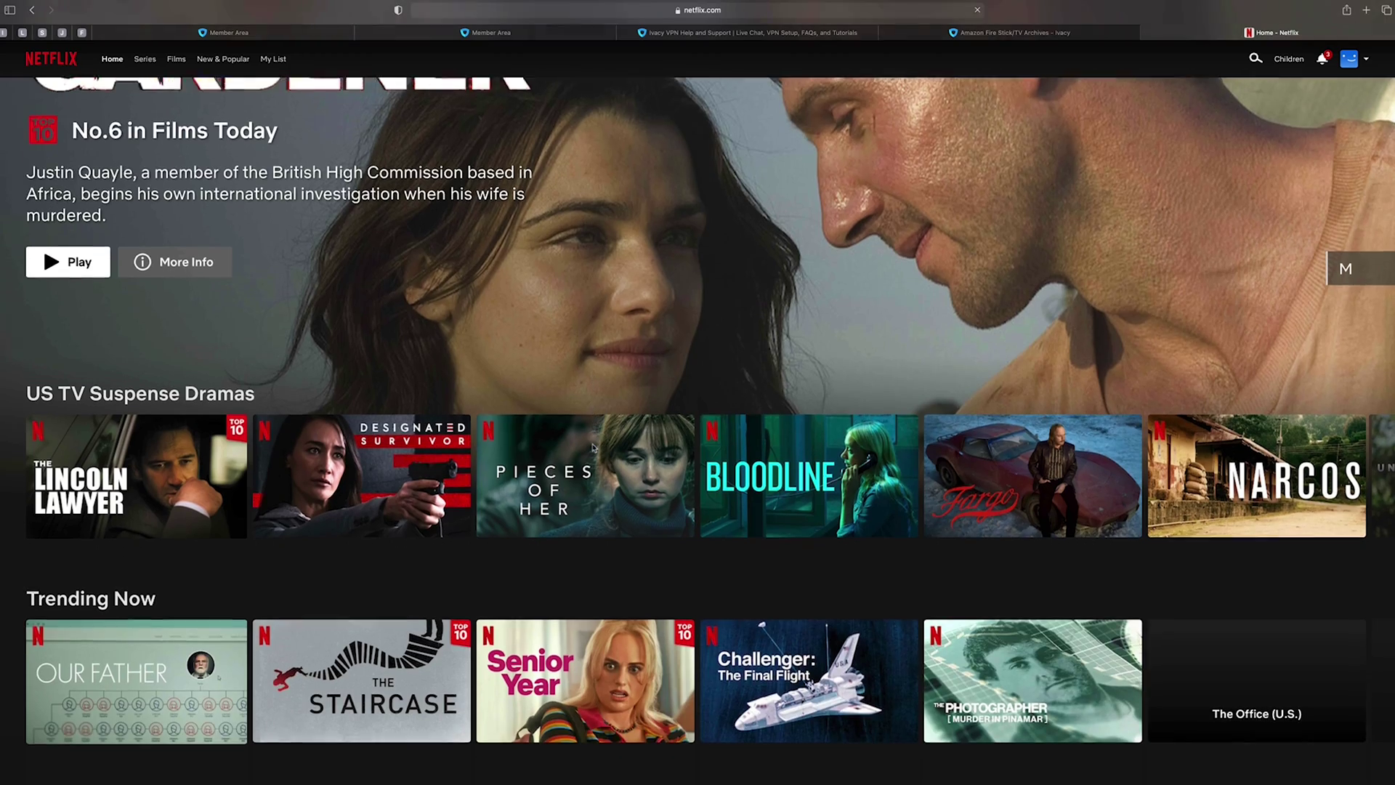
scroll(594, 448, "down", 5)
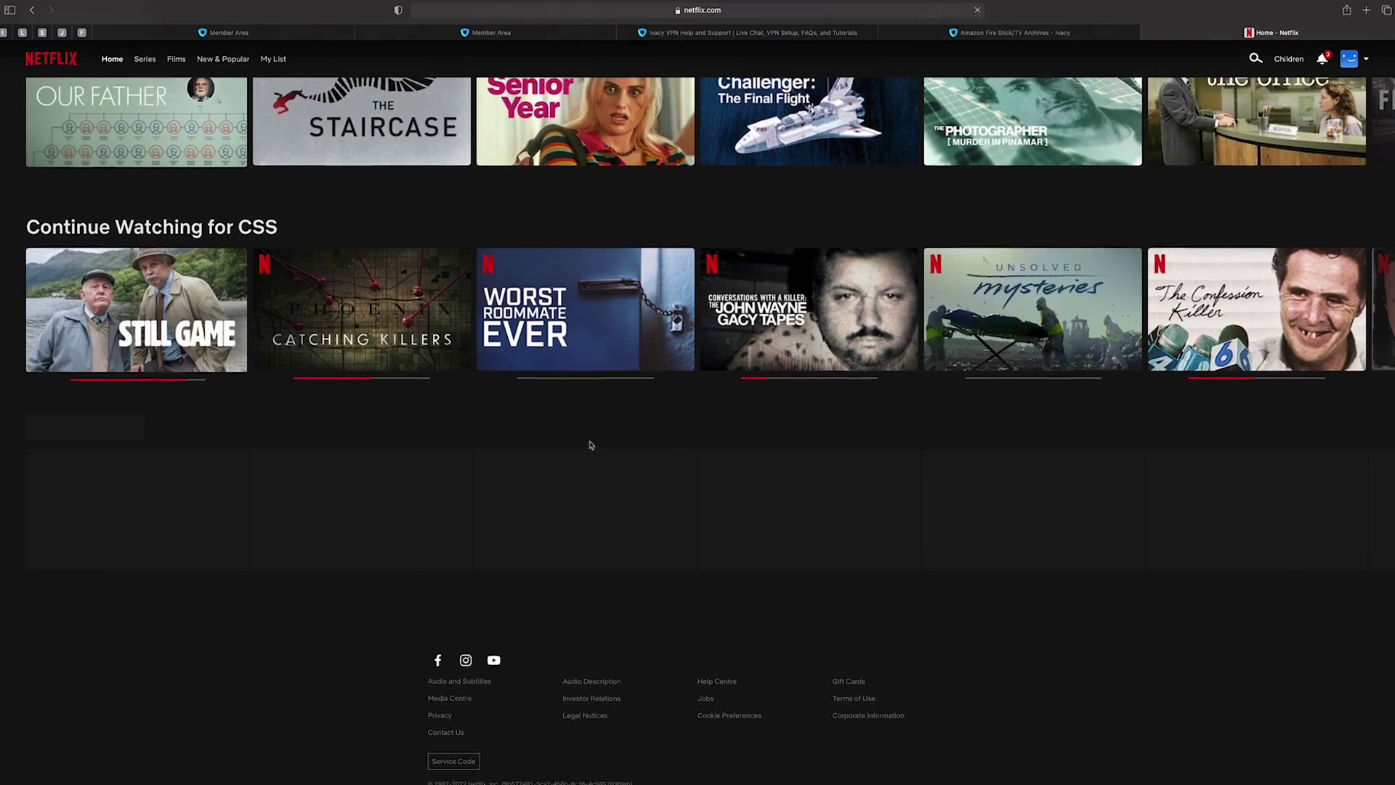
scroll(590, 445, "up", 10)
scroll(590, 445, "up", 3)
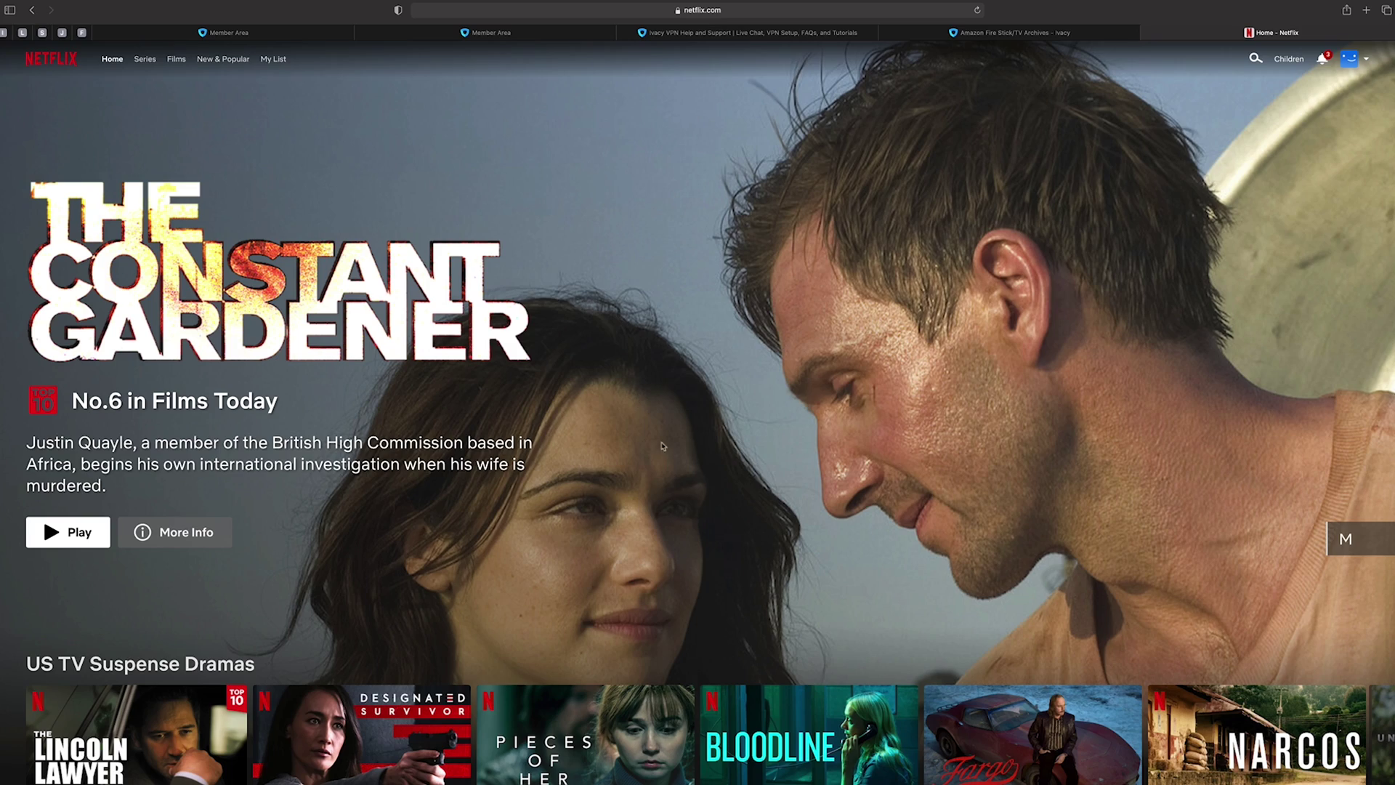
scroll(643, 445, "down", 6)
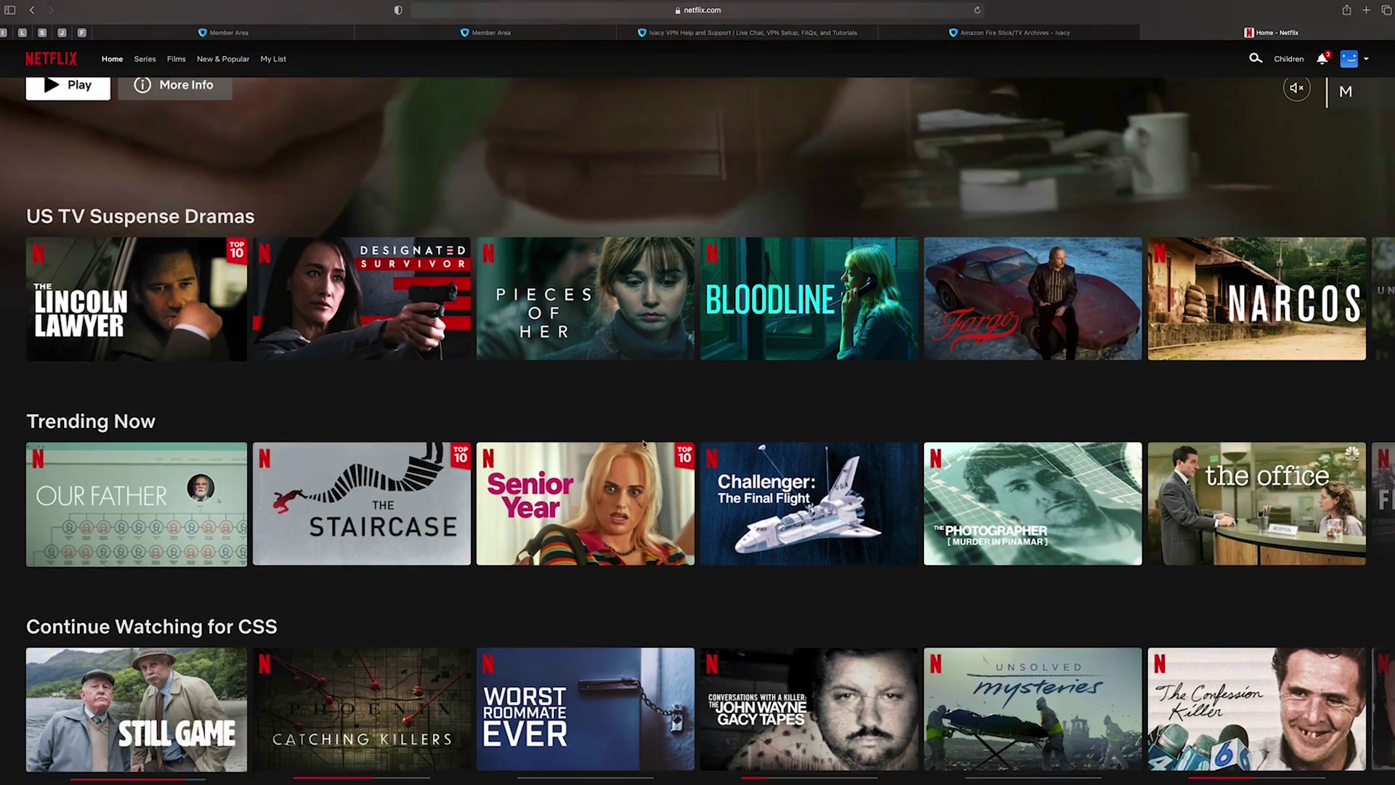
scroll(644, 443, "down", 10)
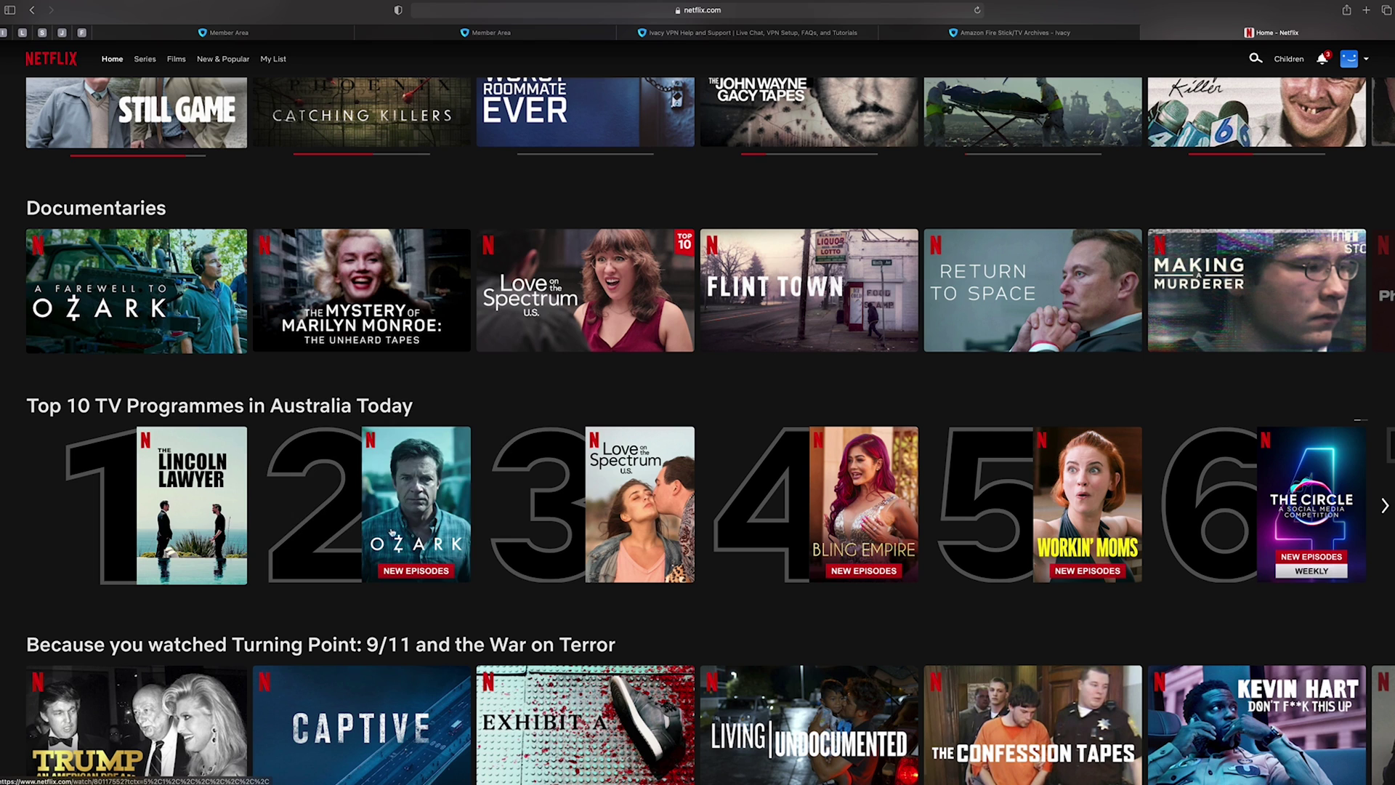
mouse_move(454, 523)
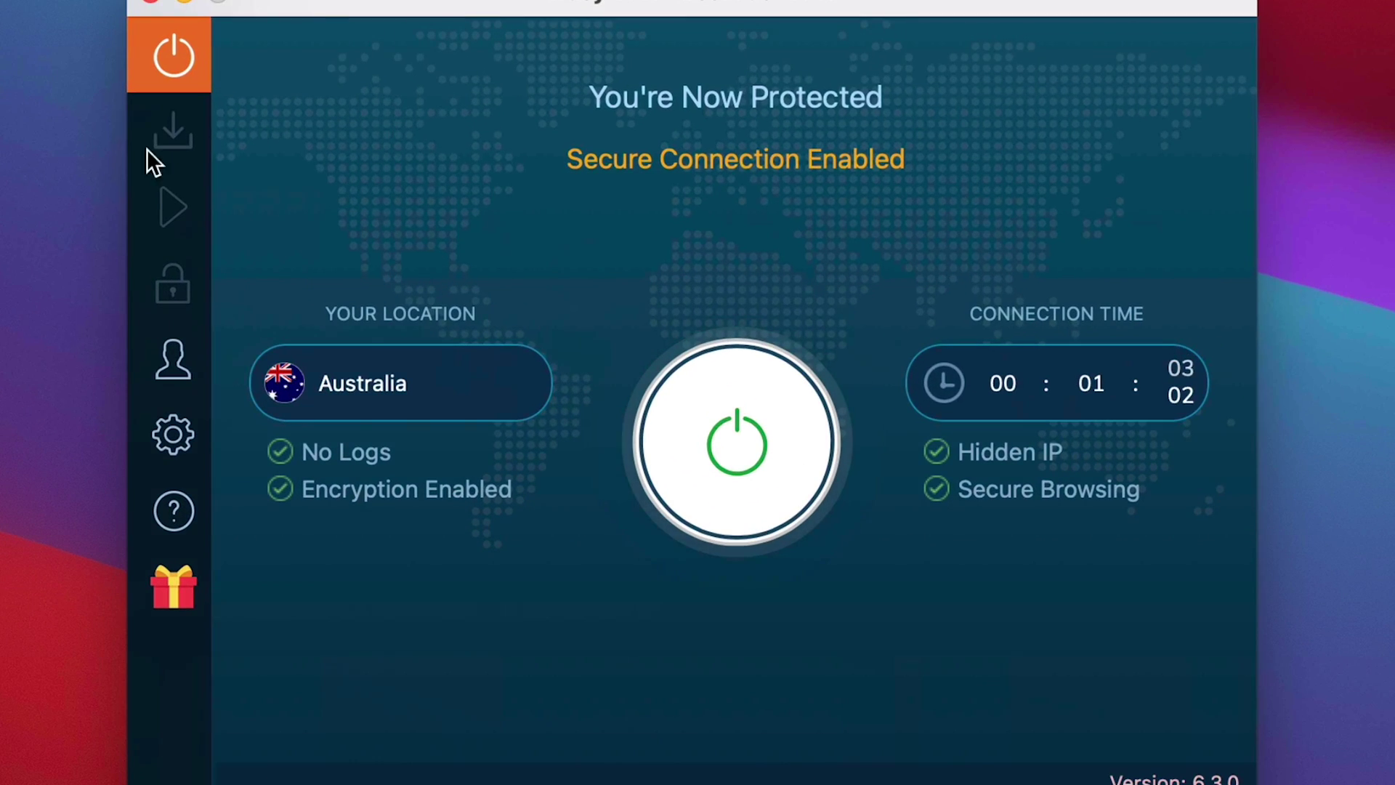
- Disconnect from Brisbane - Australia and choose New York - United States from Favourites
left_click(709, 409)
left_click(666, 318)
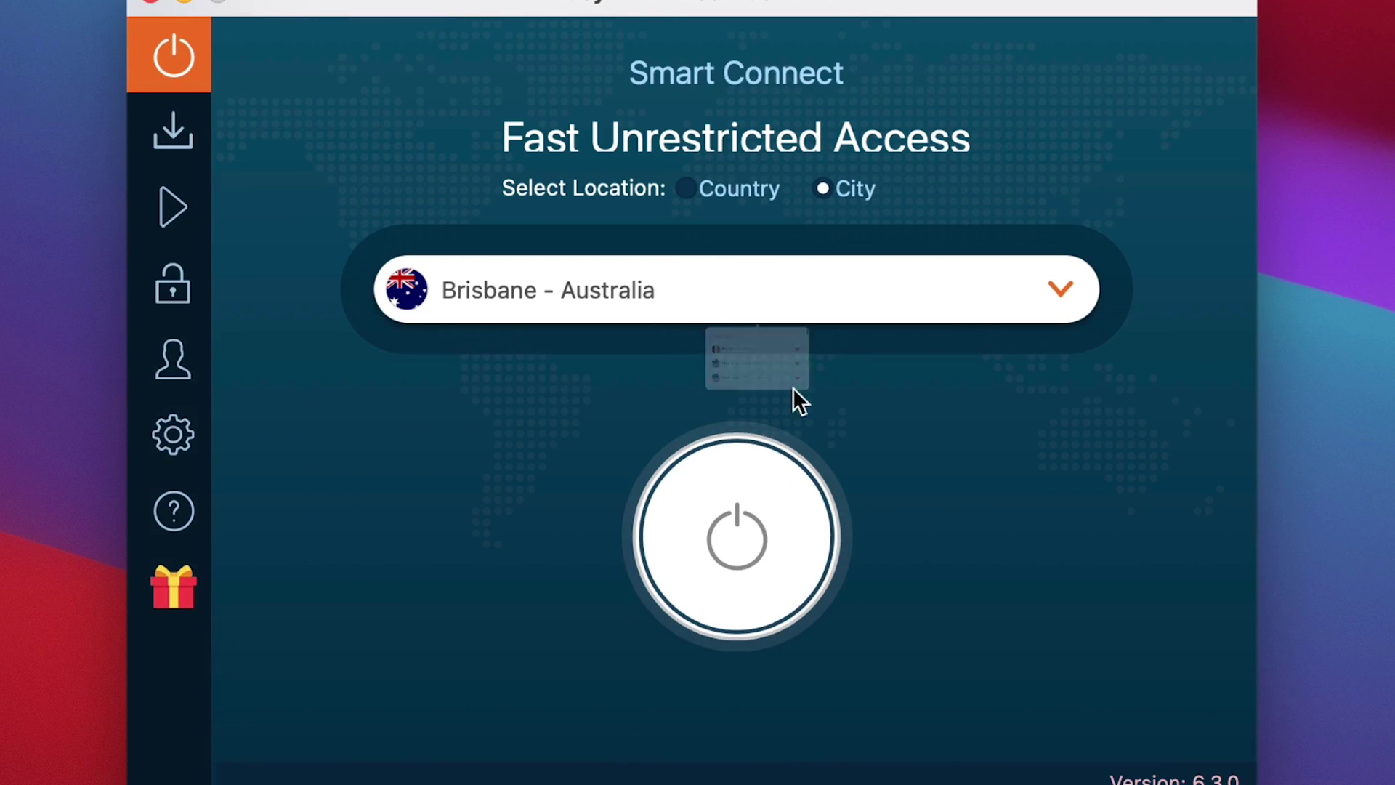
left_click(688, 582)
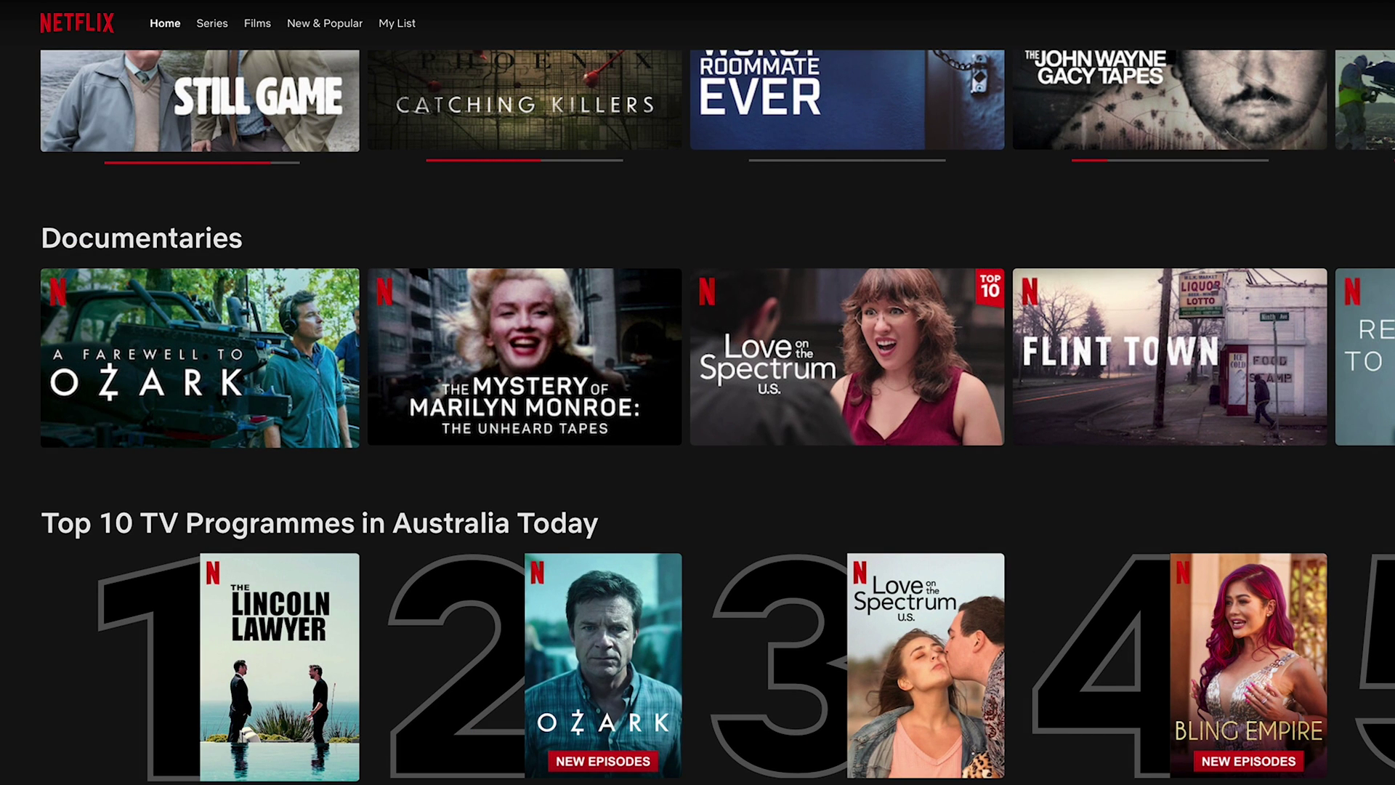
- Scroll the refreshed Netflix home page to the Top 10 TV Programmes in the US Today row
scroll(1170, 629, "up", 10)
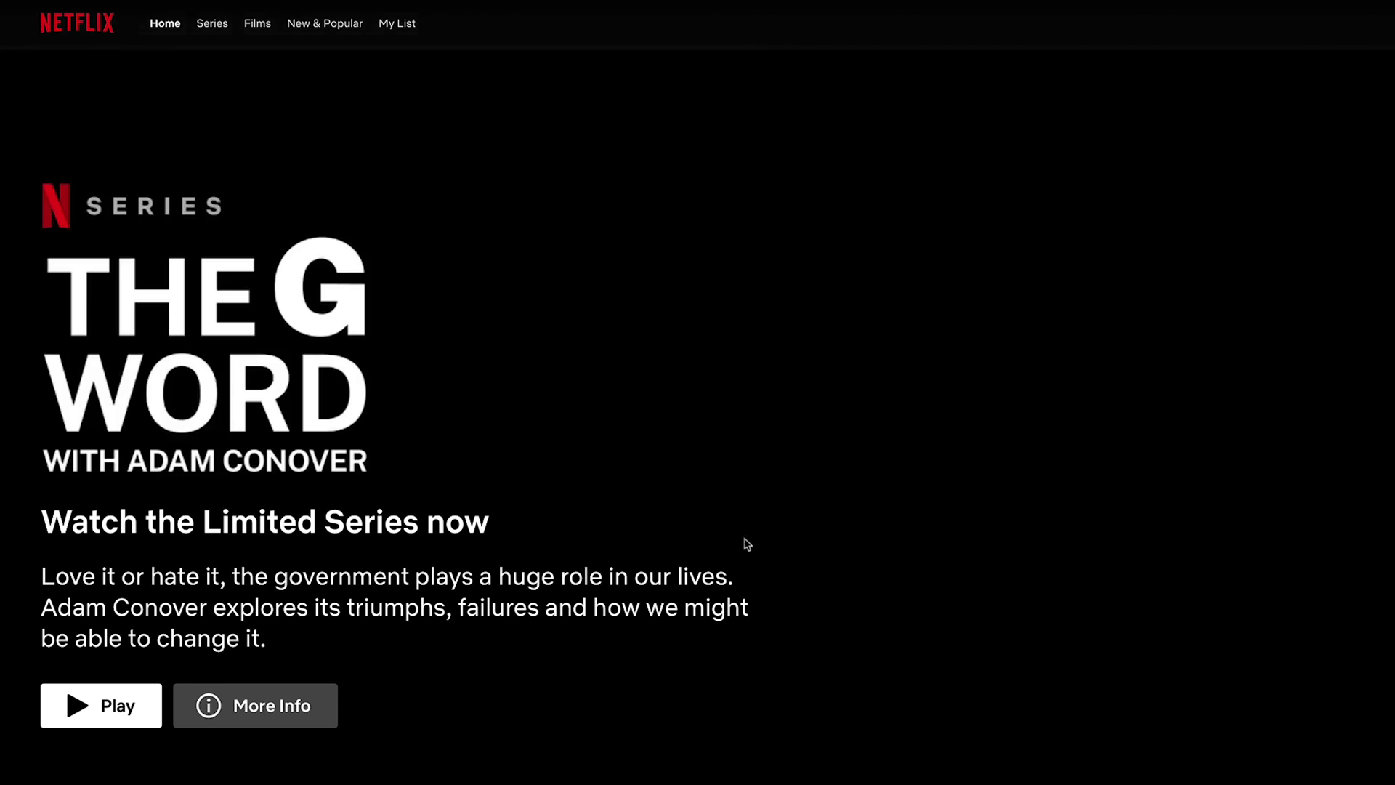
scroll(784, 703, "down", 15)
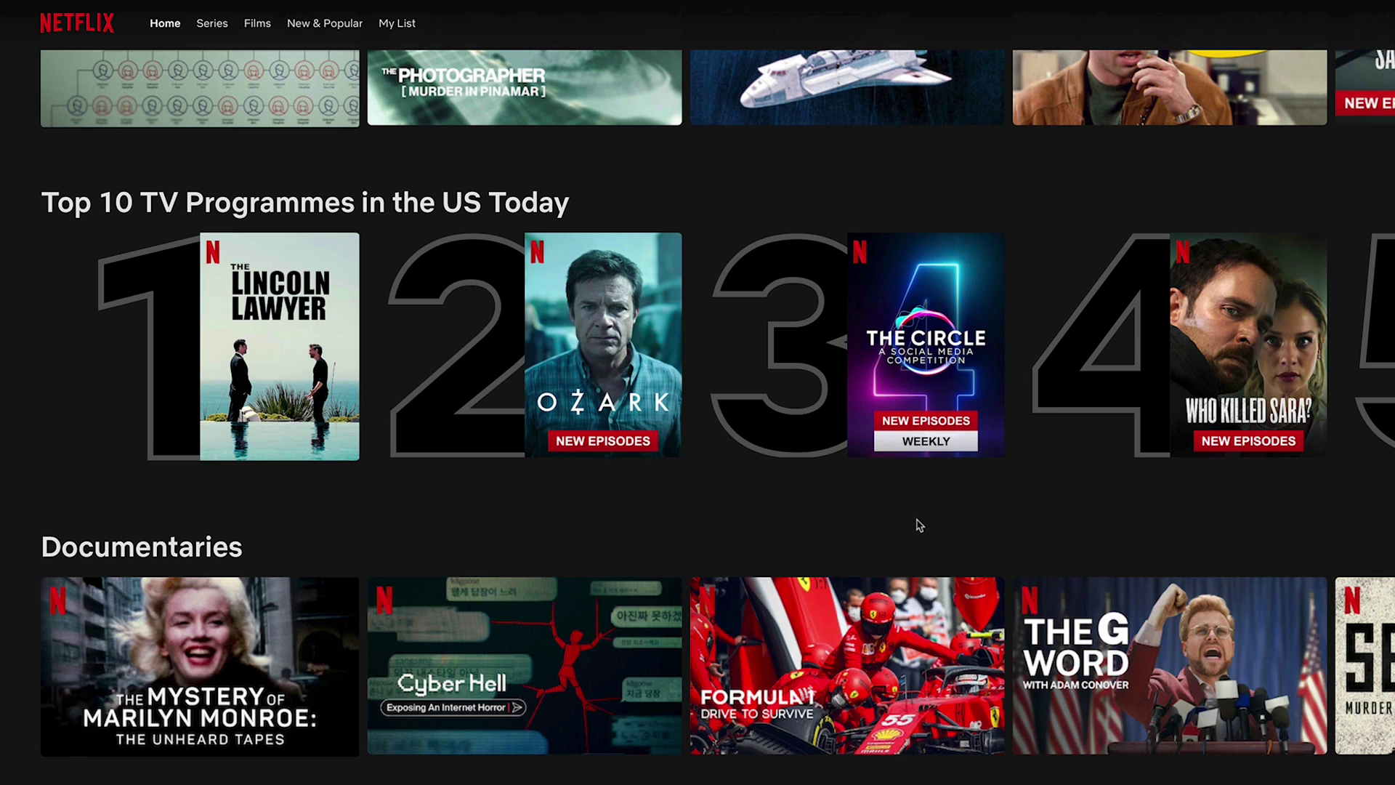
scroll(919, 525, "up", 1)
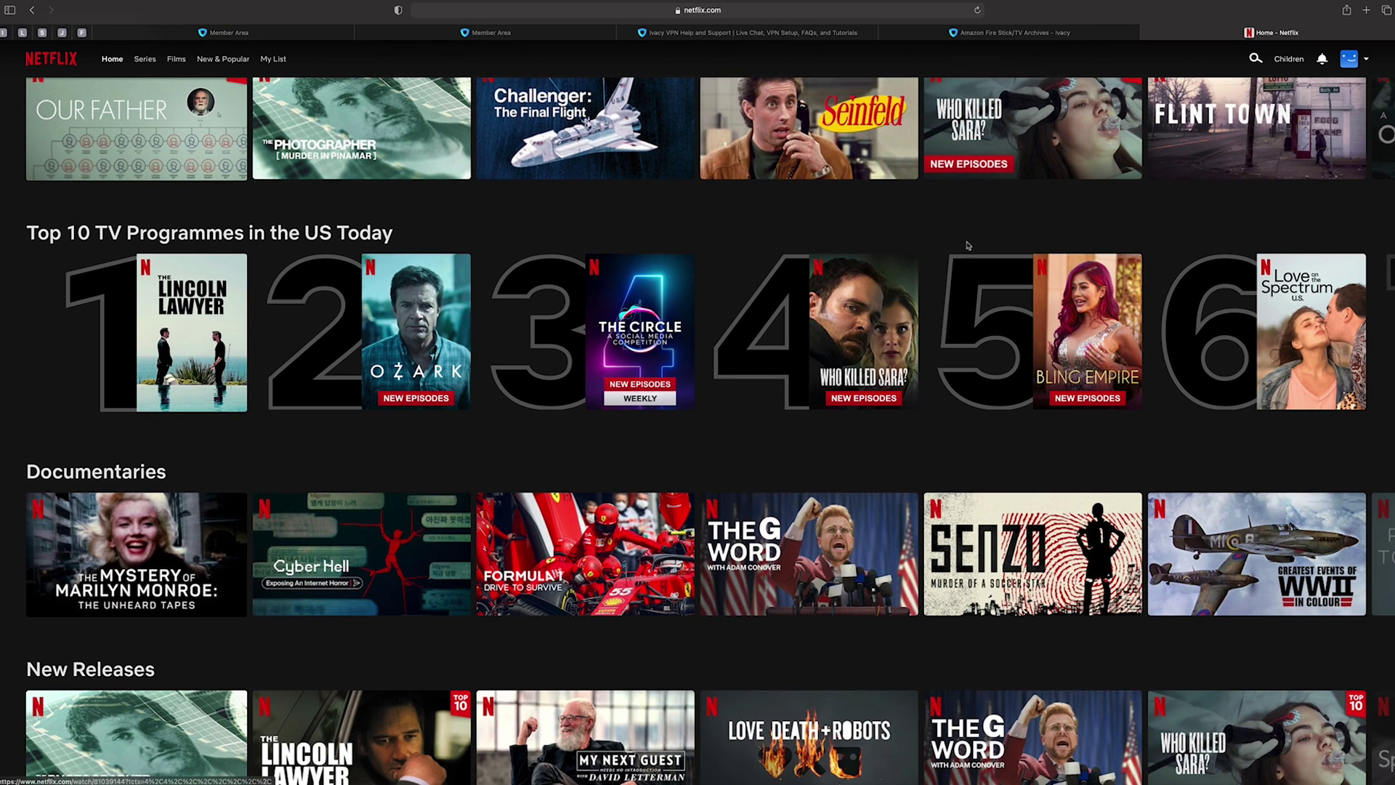
mouse_move(678, 503)
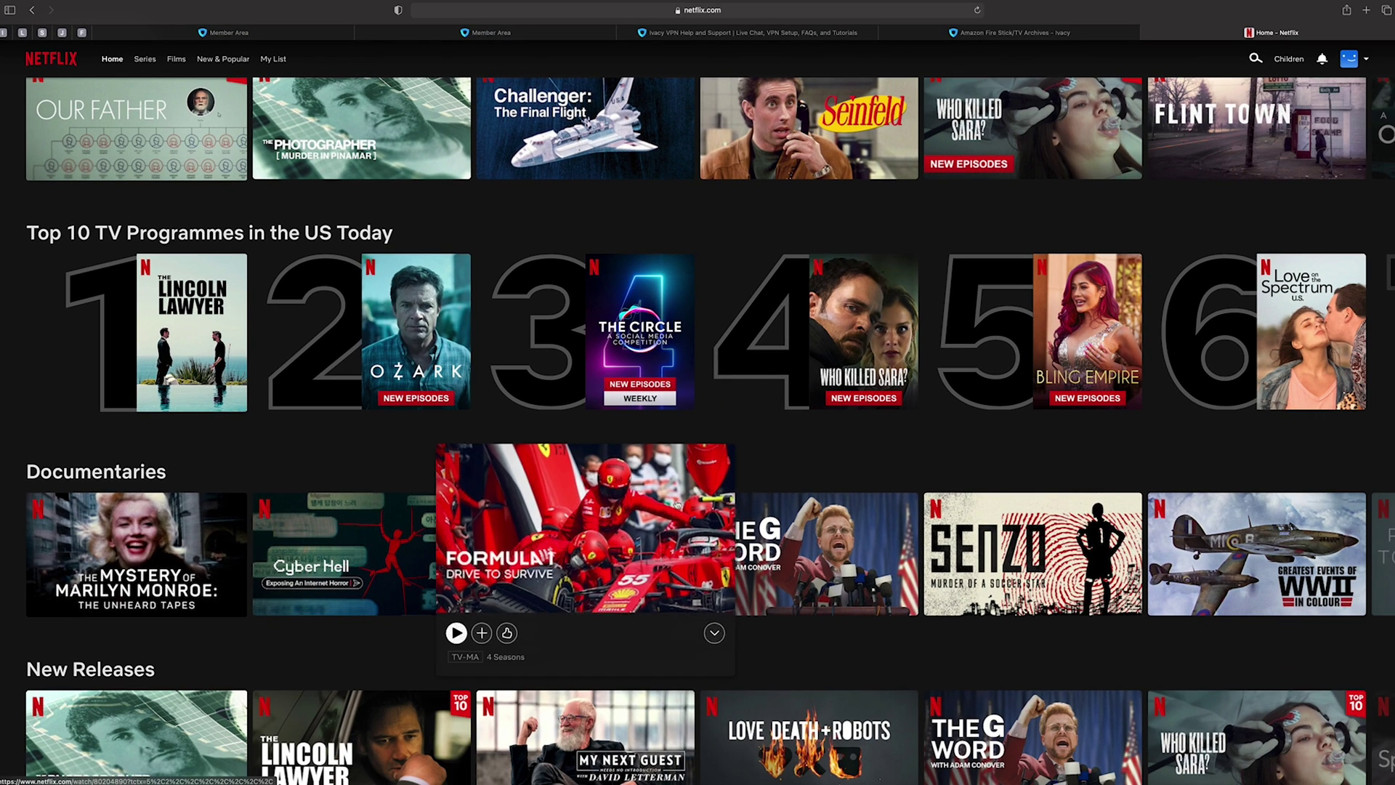
mouse_move(552, 720)
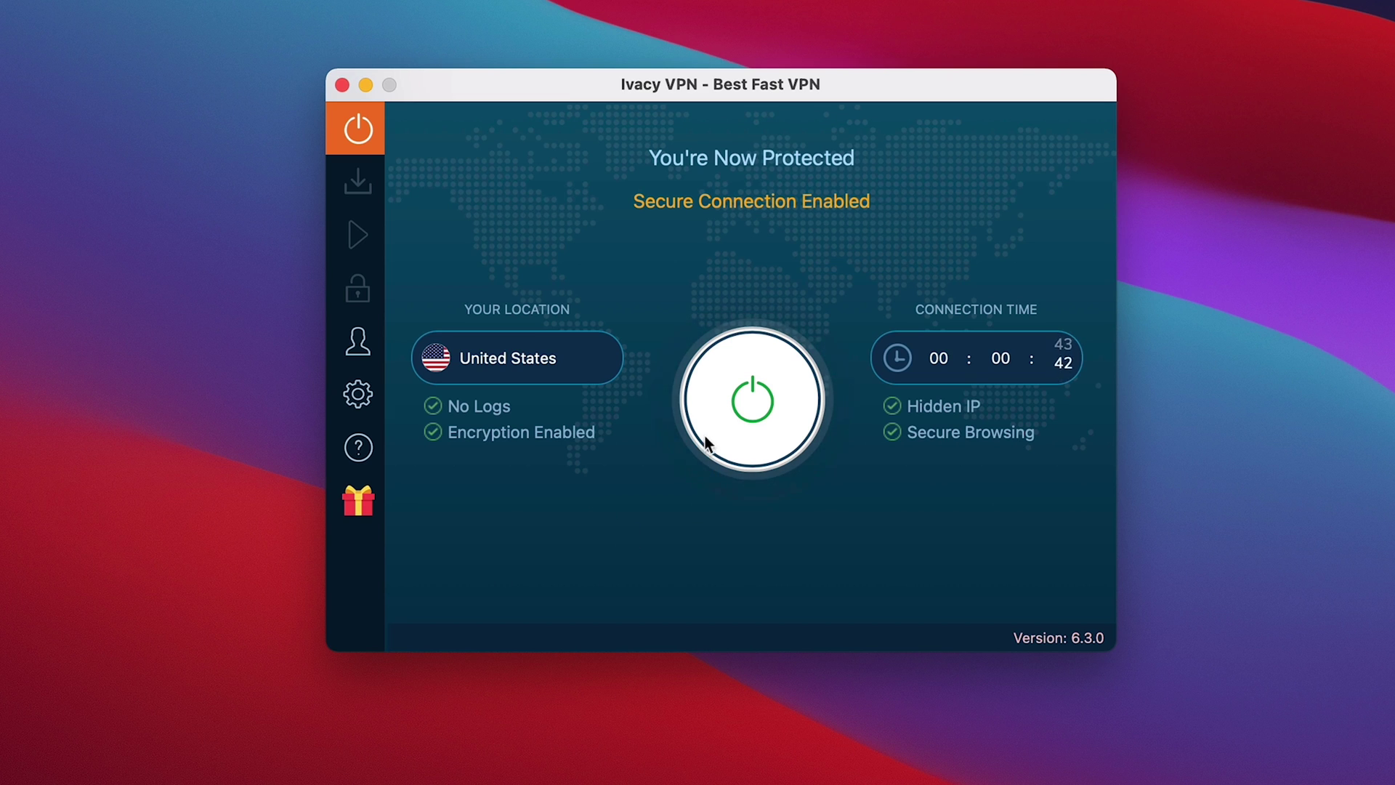
- Disconnect Ivacy VPN from the United States server with the green power button
left_click(728, 414)
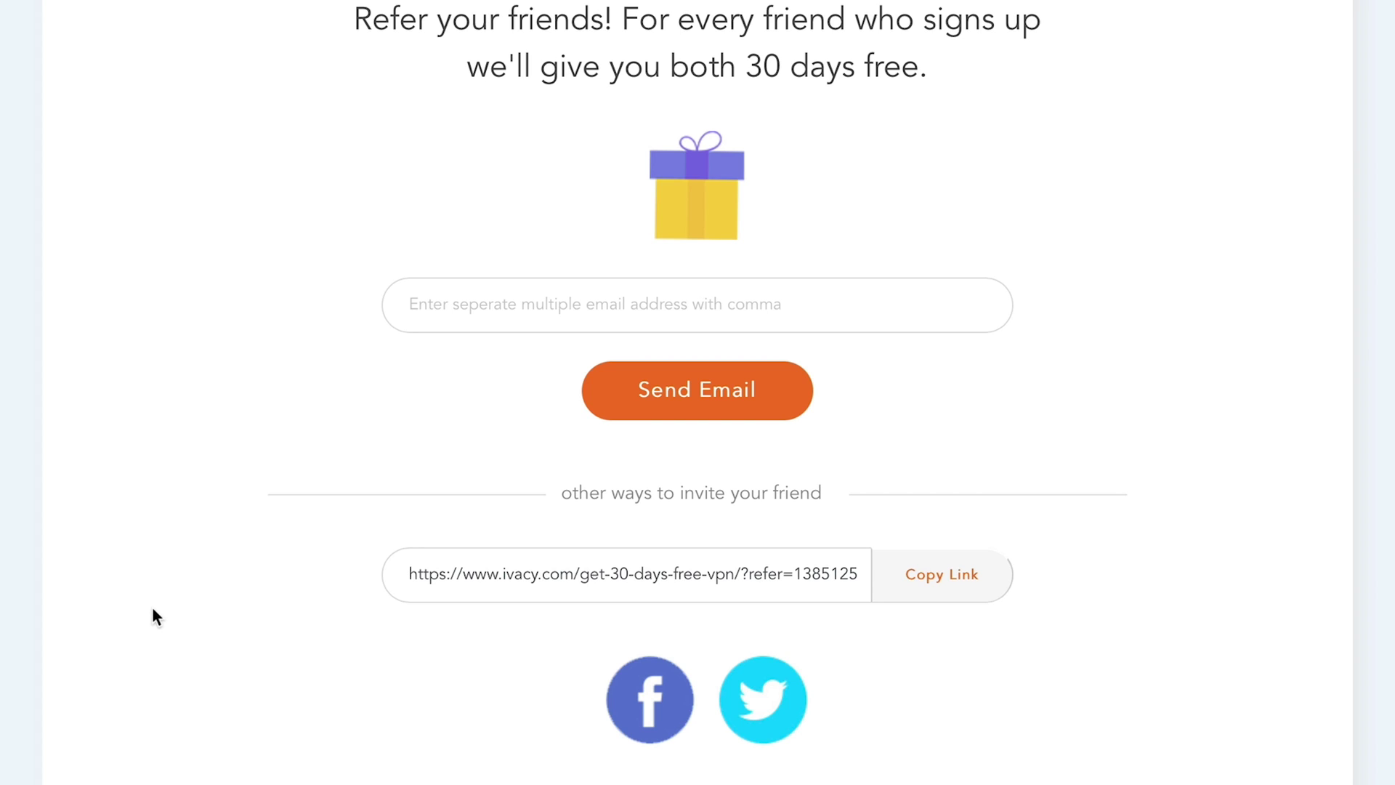
- Select the full personal referral URL in the refer-a-friend link field
left_click(413, 575)
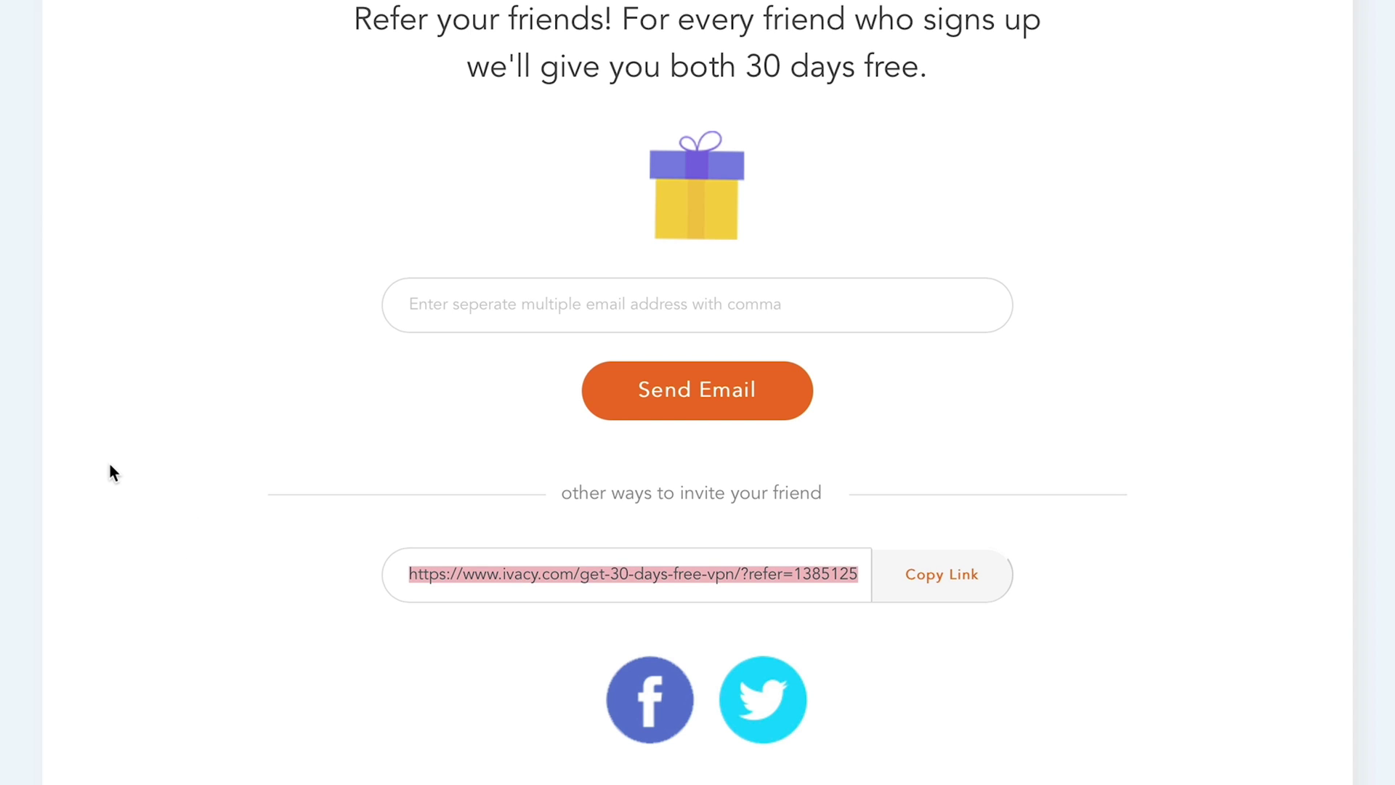